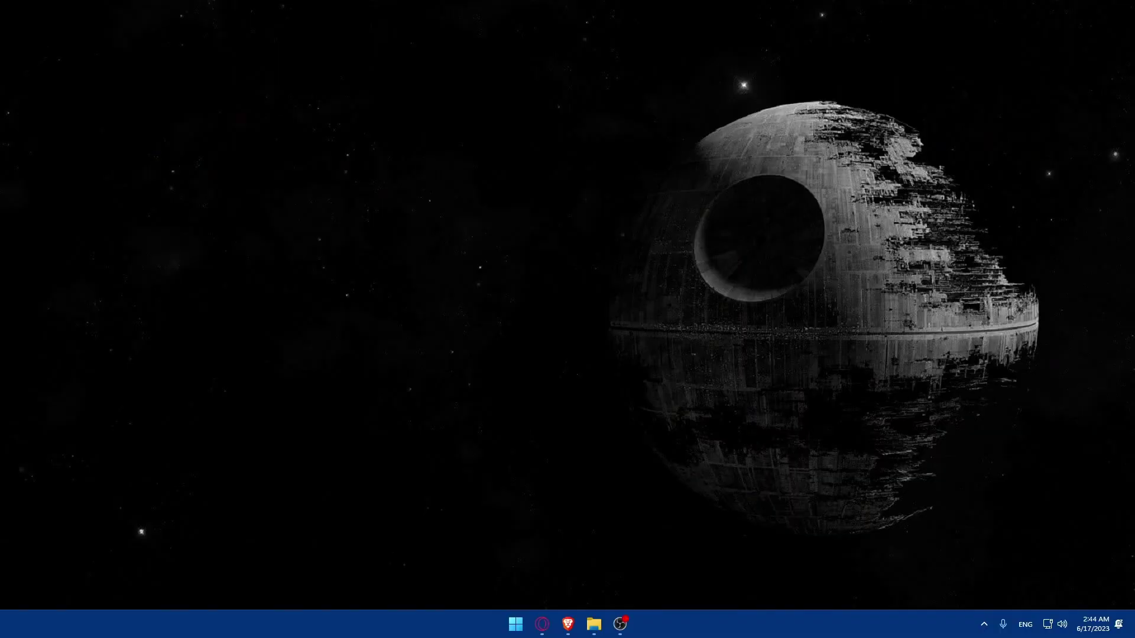
# Launch Brave and go to wix.com to load the My Sites dashboard.
pyautogui.click(568, 624)
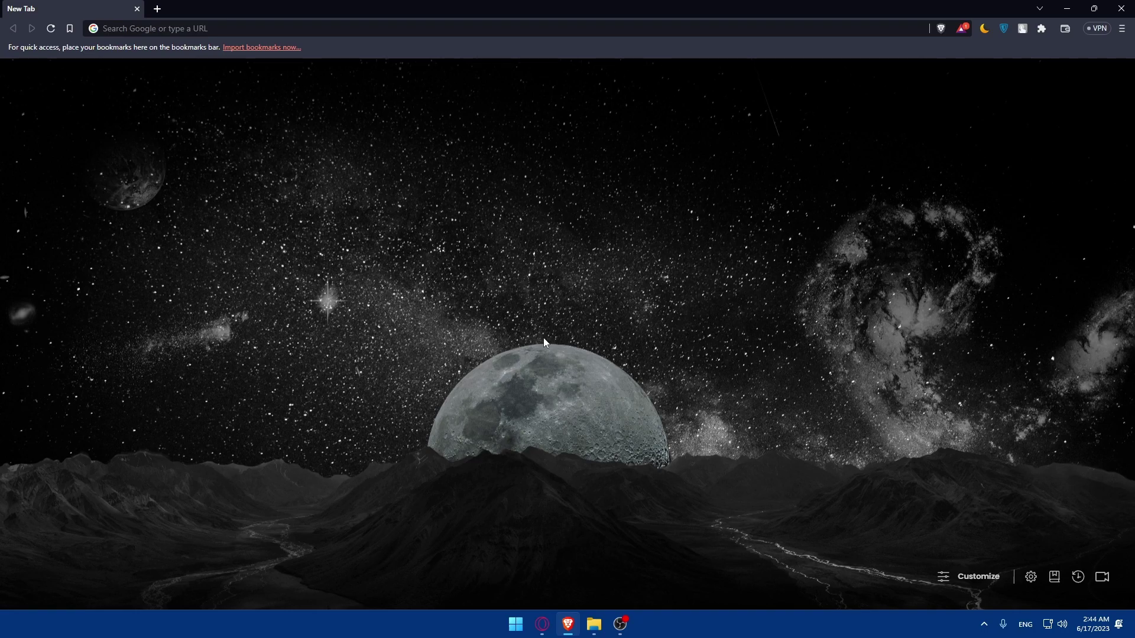
pyautogui.click(155, 25)
pyautogui.write('wix.com')
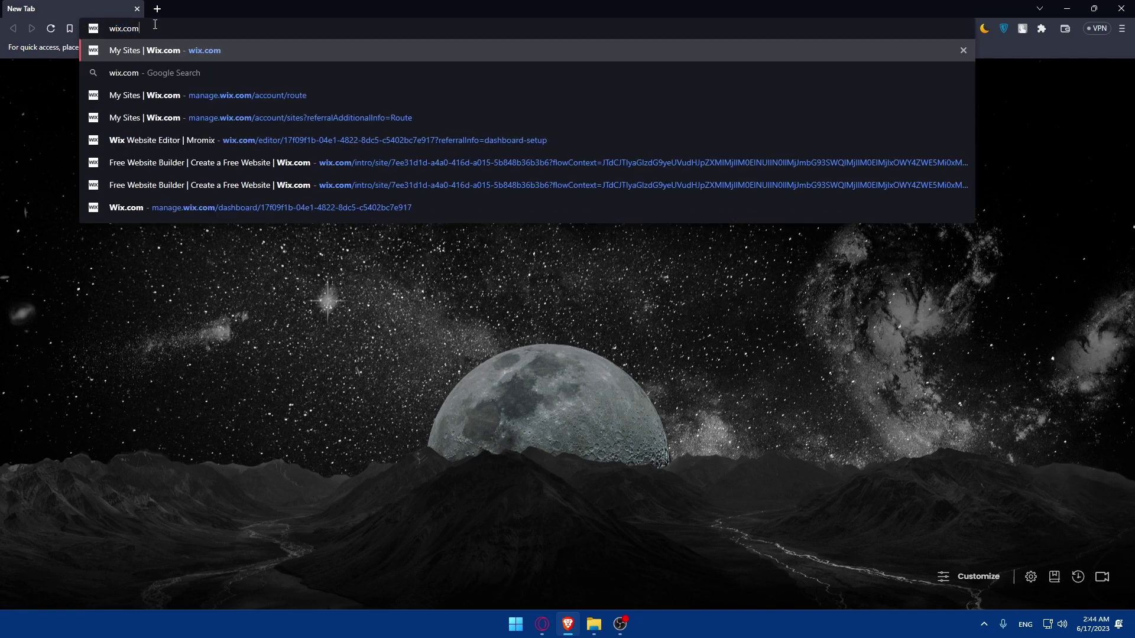
pyautogui.press('Return')
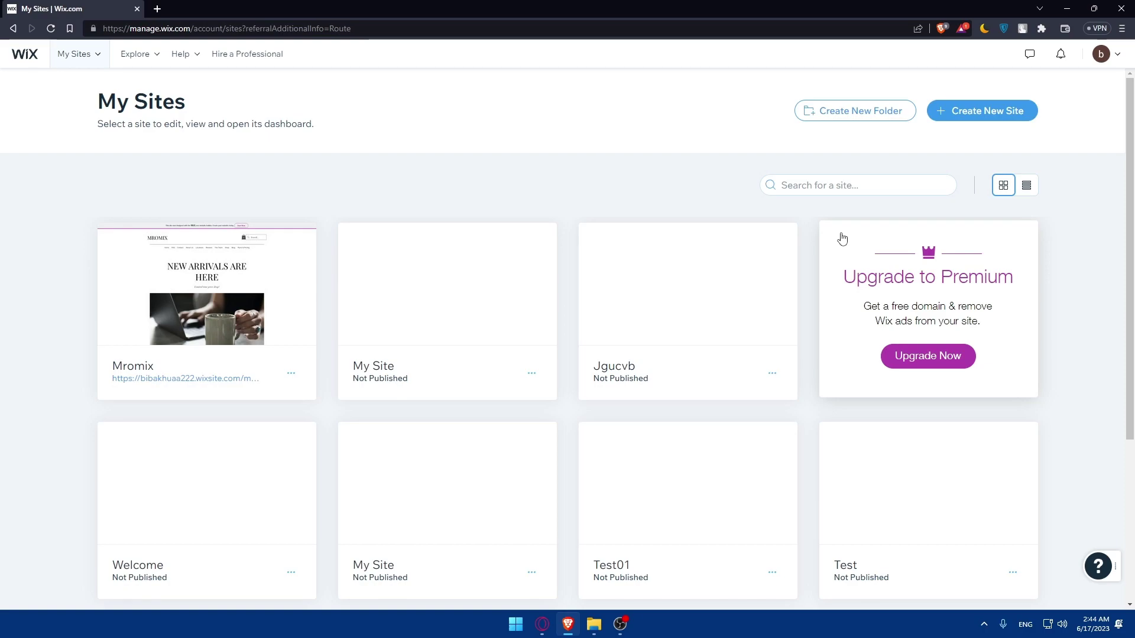
# Open the Mromix site card in the Wix Website Editor.
pyautogui.click(275, 306)
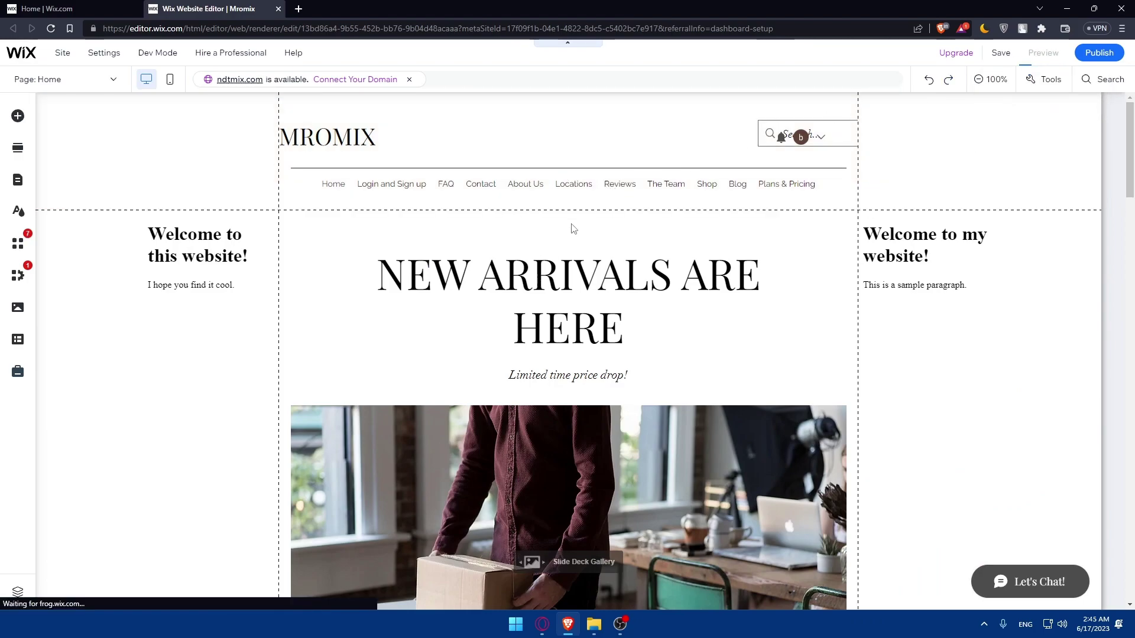
# Switch the Mromix Home page into Preview mode with Ctrl+Shift+P and scroll through its sections.
pyautogui.hotkey('ctrl', 'shift', 'p')
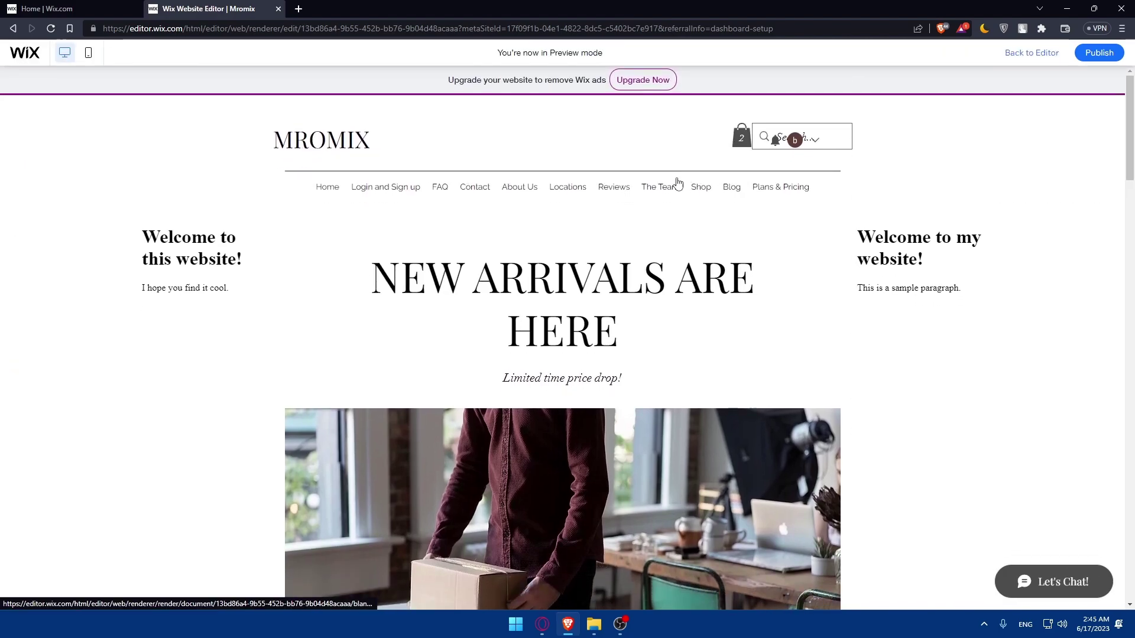
pyautogui.scroll(-8, 665, 182)
pyautogui.scroll(8, 664, 182)
pyautogui.scroll(-8, 660, 183)
pyautogui.scroll(8, 660, 183)
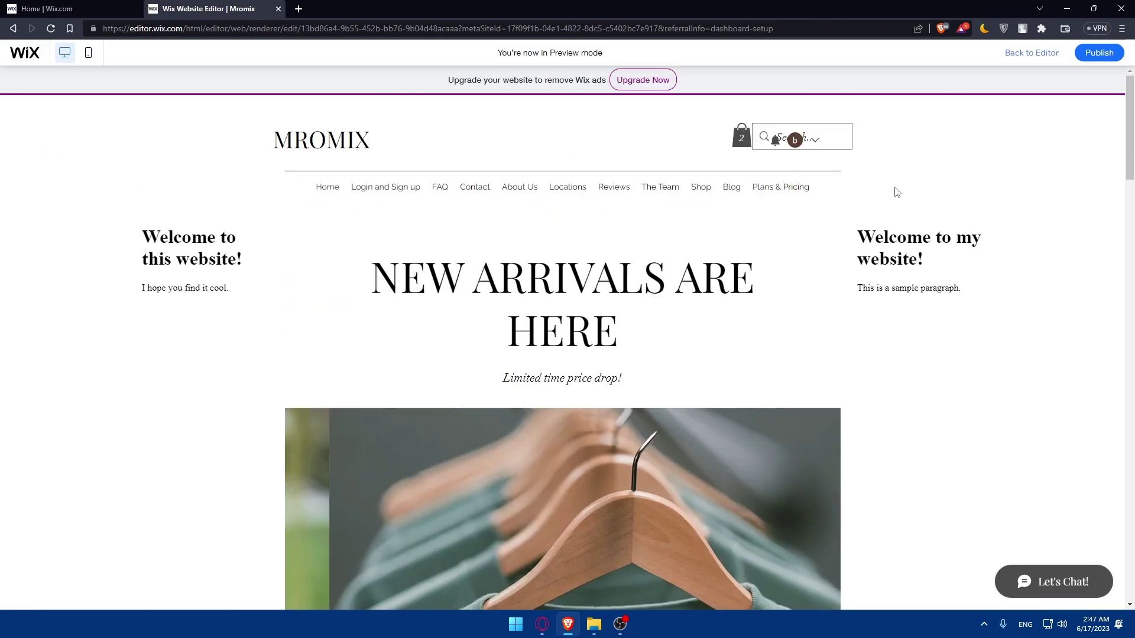
# Snip a screenshot of the preview page's top banner.
pyautogui.scroll(-15, 890, 195)
pyautogui.scroll(15, 890, 195)
pyautogui.press('super+shift+s')
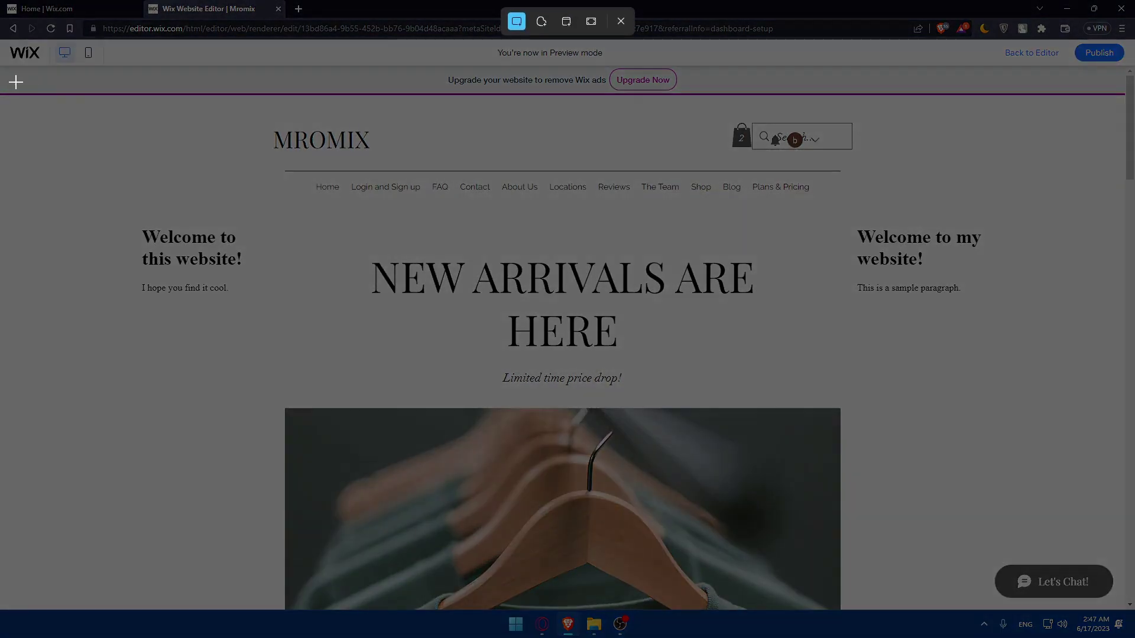
pyautogui.moveTo(3, 94); pyautogui.dragTo(1131, 607)
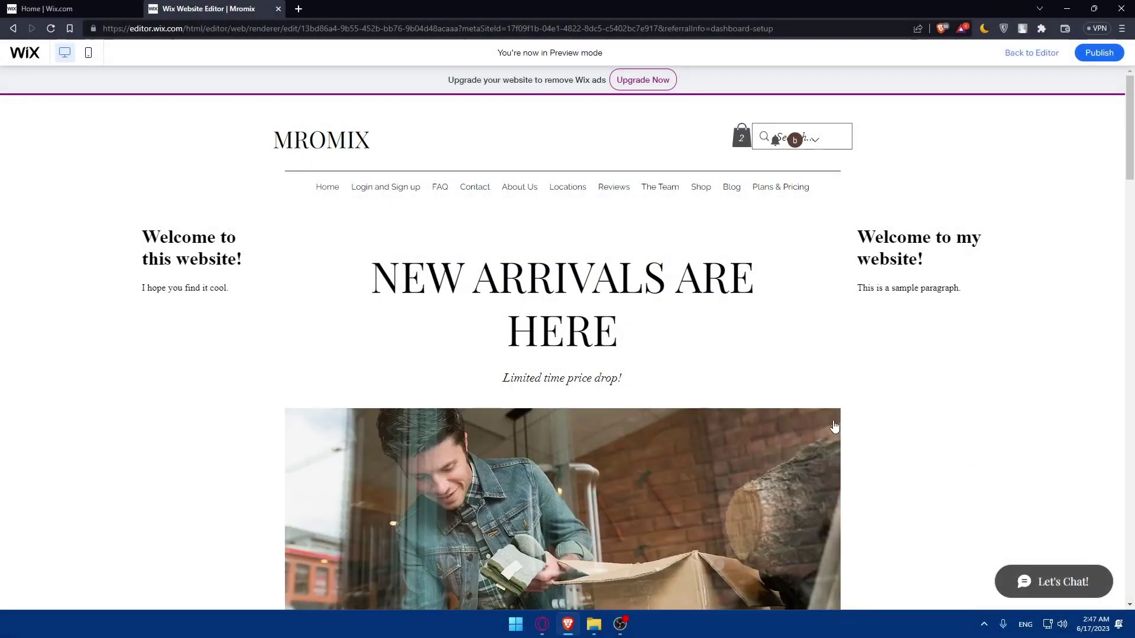
# Snip a screenshot of the product gallery section.
pyautogui.scroll(-12, 834, 426)
pyautogui.scroll(2, 834, 425)
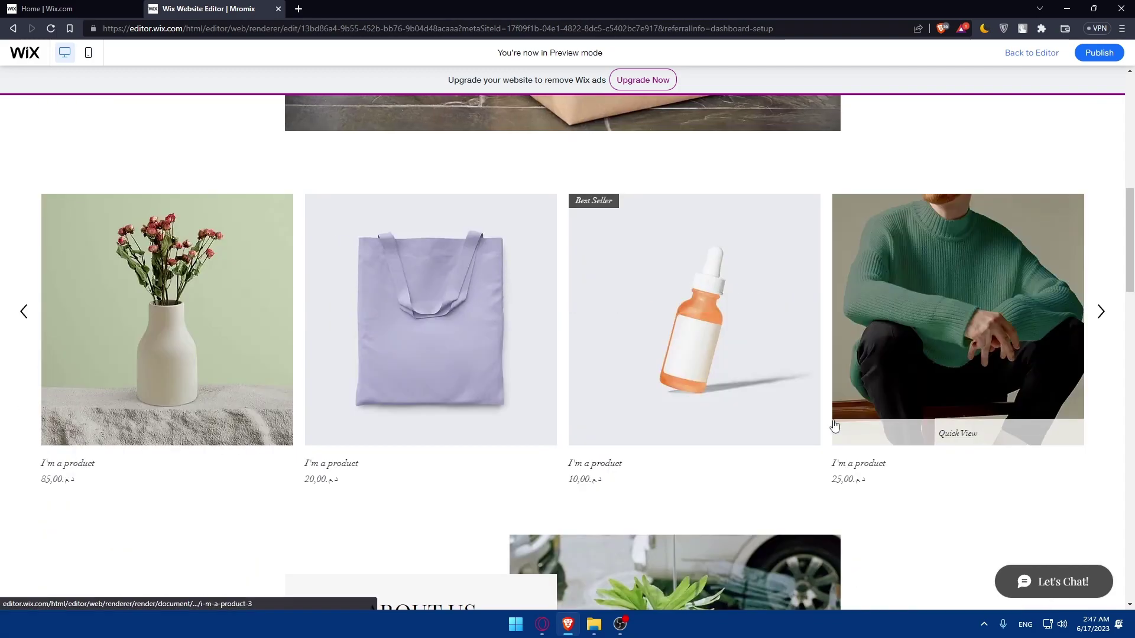
pyautogui.scroll(2, 834, 427)
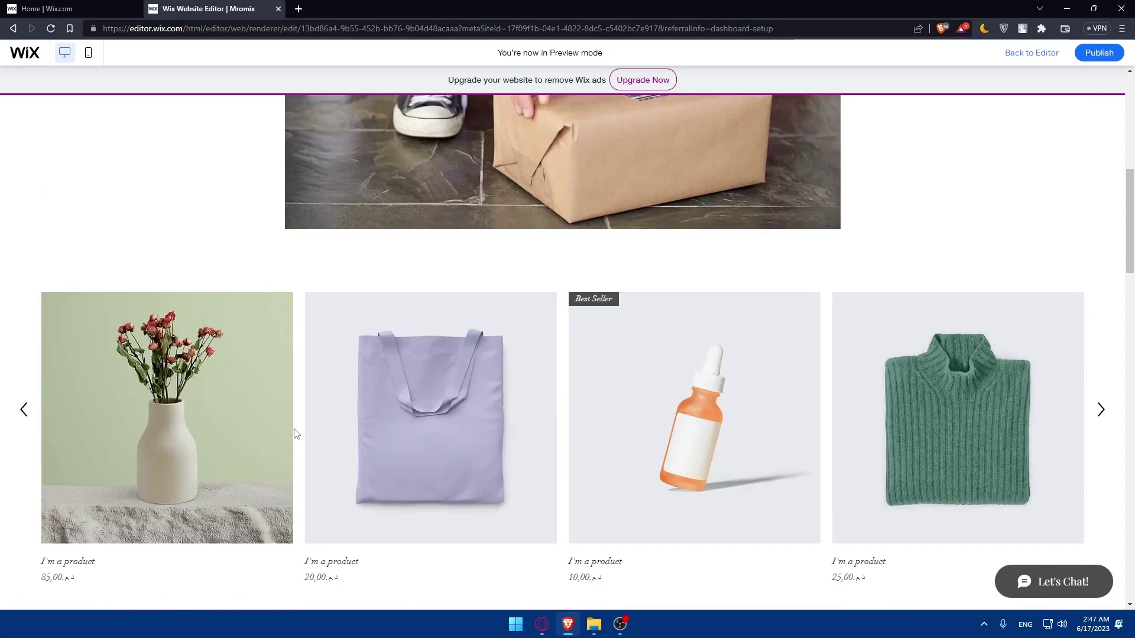
pyautogui.press('super+shift+s')
pyautogui.moveTo(2, 95); pyautogui.dragTo(826, 421)
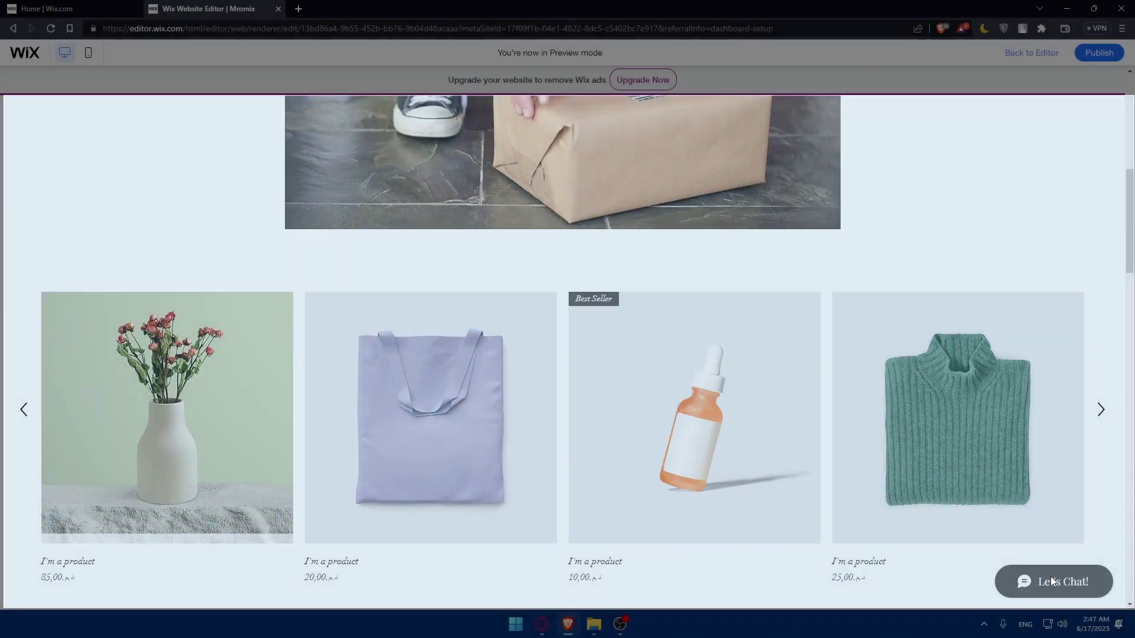
# Snip a screenshot of the About Us section.
pyautogui.scroll(-8, 673, 373)
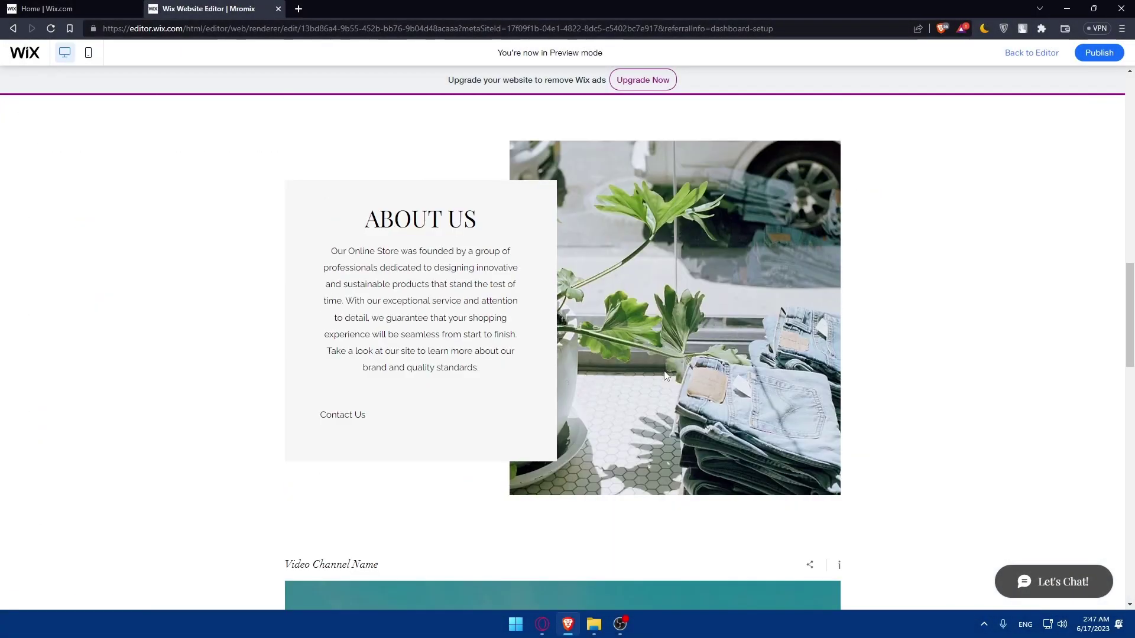
pyautogui.scroll(3, 666, 375)
pyautogui.scroll(-6, 665, 375)
pyautogui.scroll(3, 665, 375)
pyautogui.press('super+shift+s')
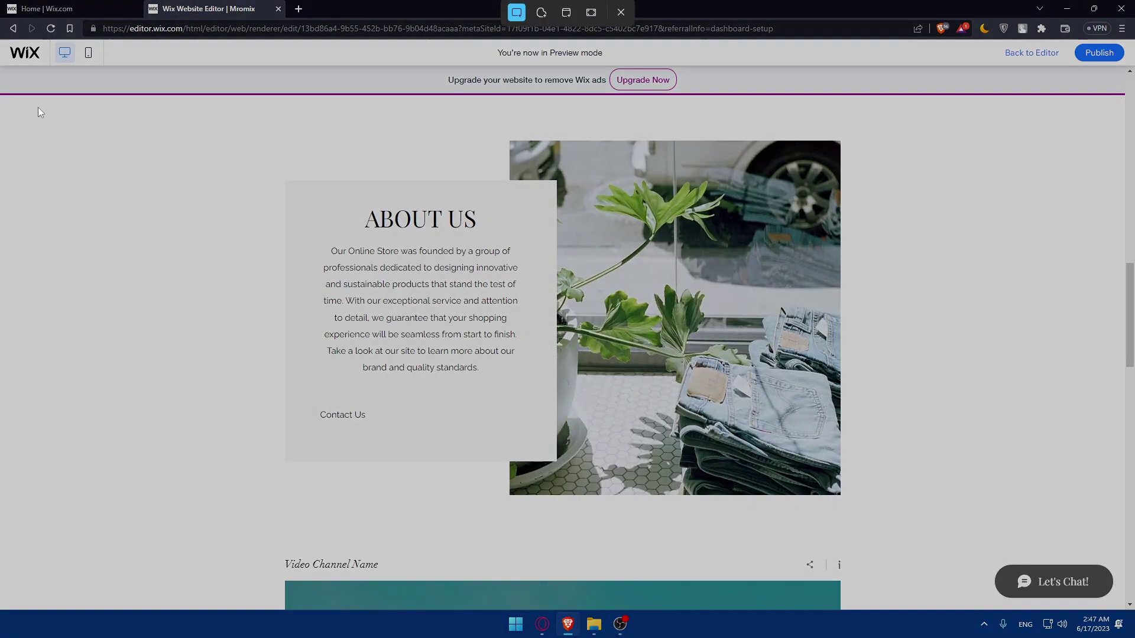
pyautogui.moveTo(1, 95); pyautogui.dragTo(377, 224)
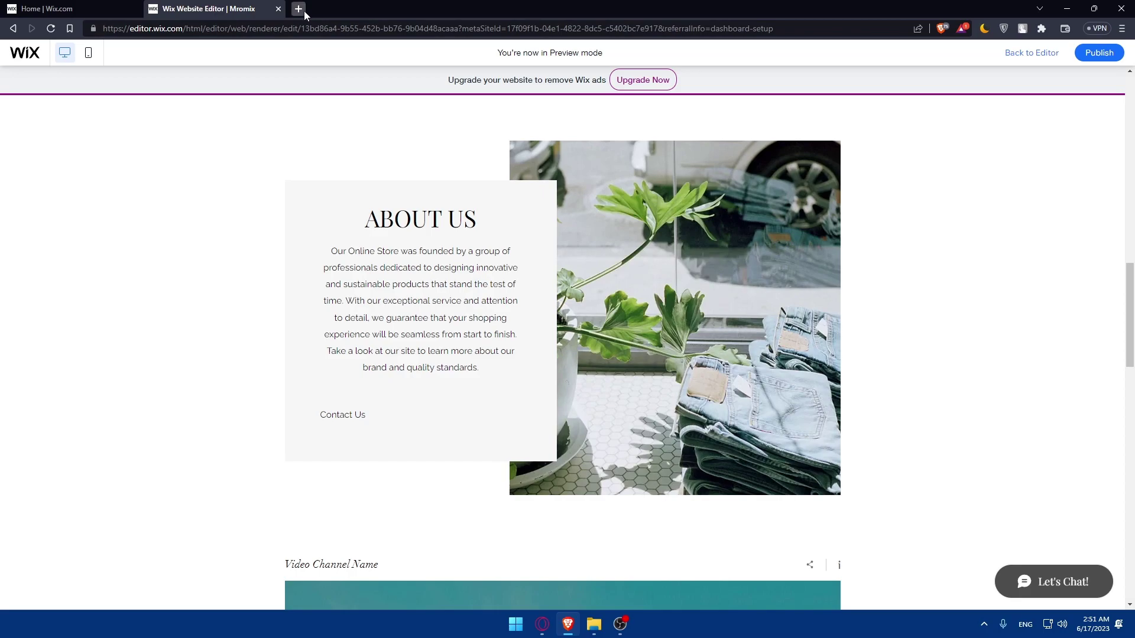
# Load sejda.com in a new Brave tab.
pyautogui.click(298, 9)
pyautogui.write('sejda')
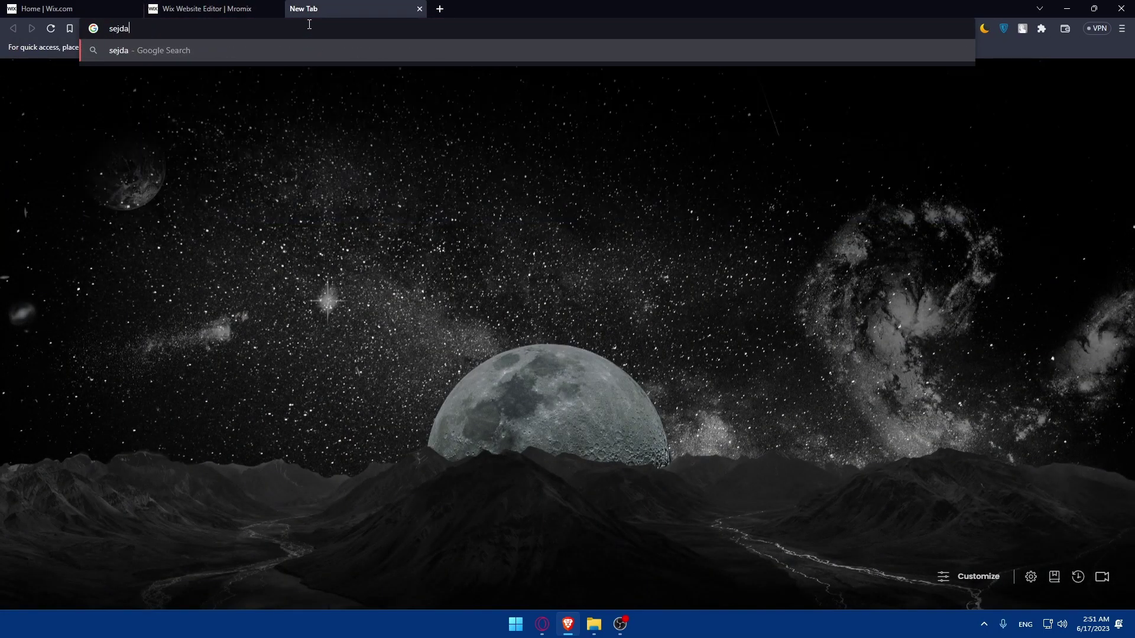
pyautogui.write('.com')
pyautogui.press('Return')
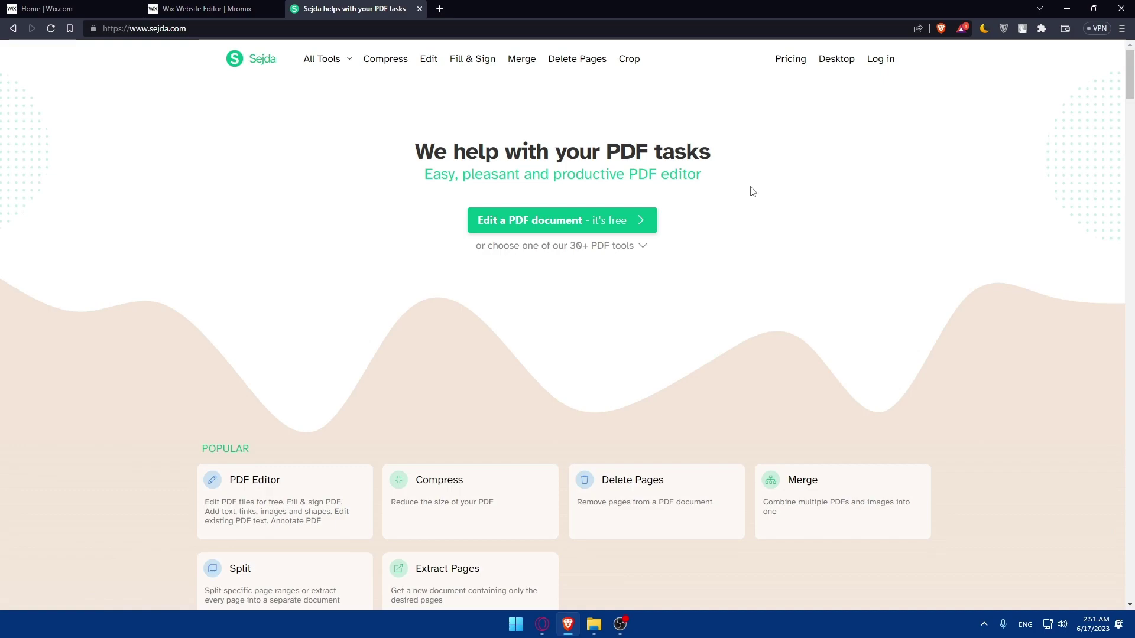
pyautogui.click(542, 624)
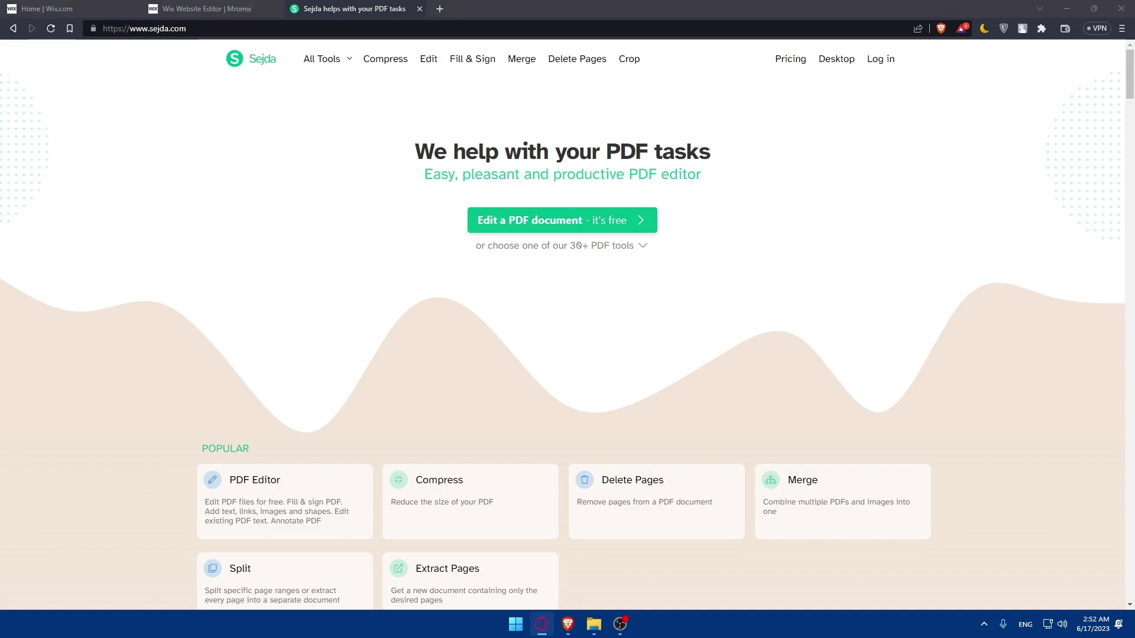
pyautogui.click(180, 209)
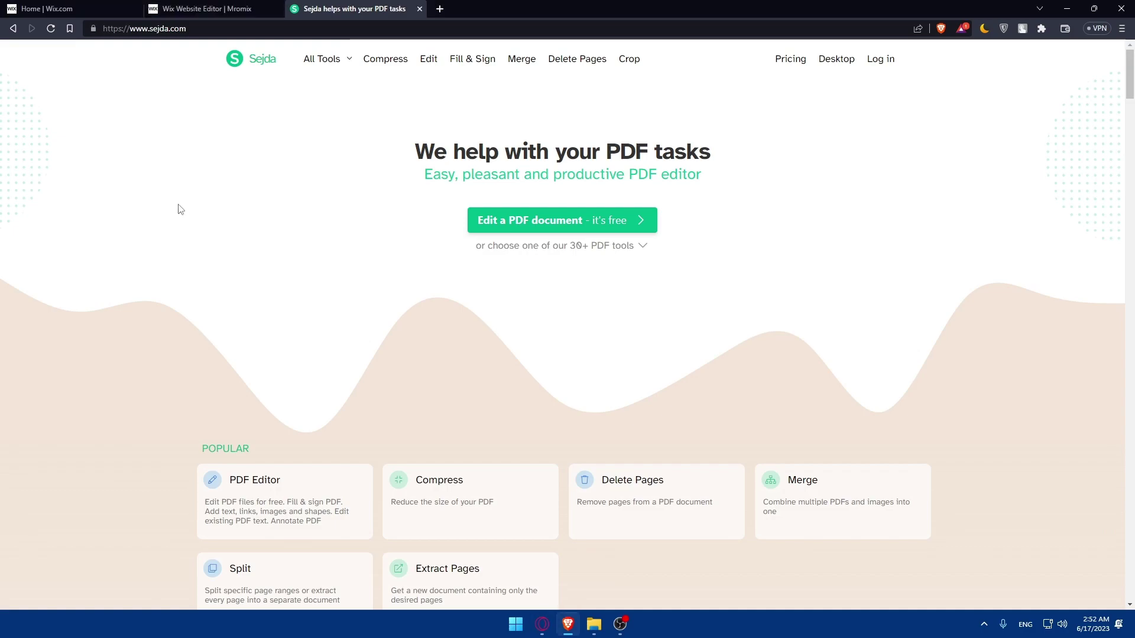
# Open Sejda's Merge tool and bring up the local file picker for uploading.
pyautogui.click(810, 500)
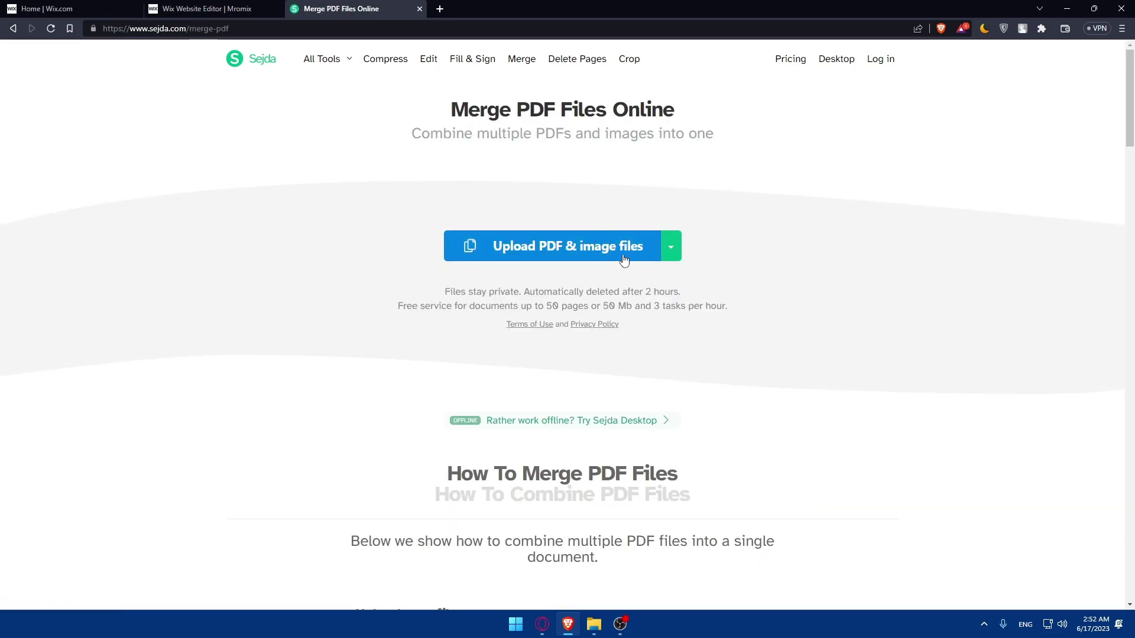
pyautogui.click(638, 253)
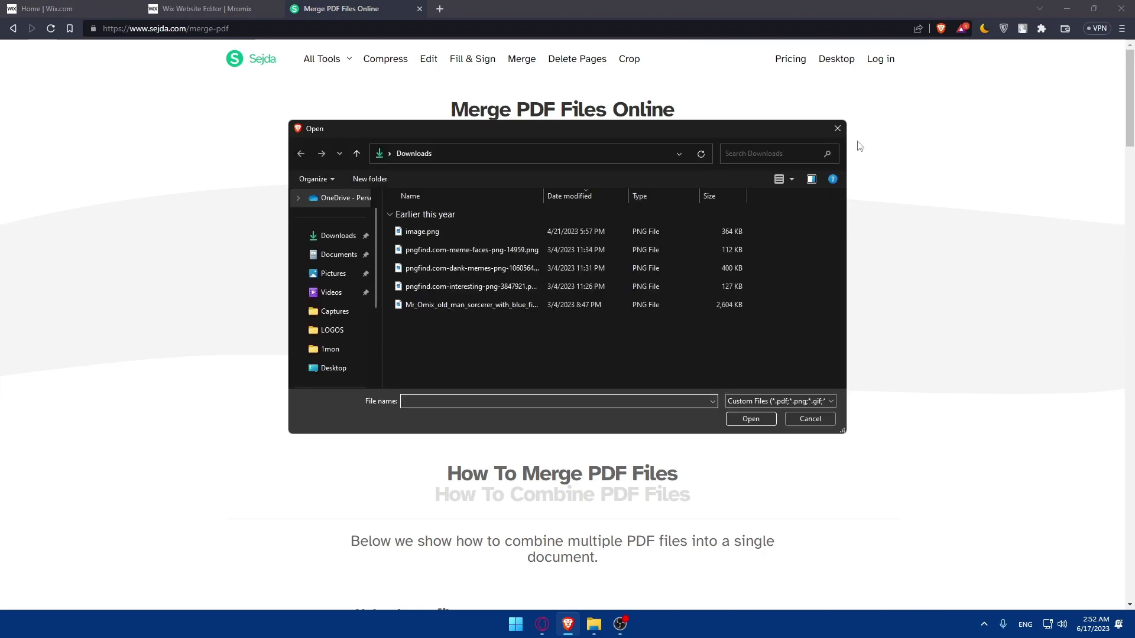
pyautogui.click(835, 127)
pyautogui.click(672, 249)
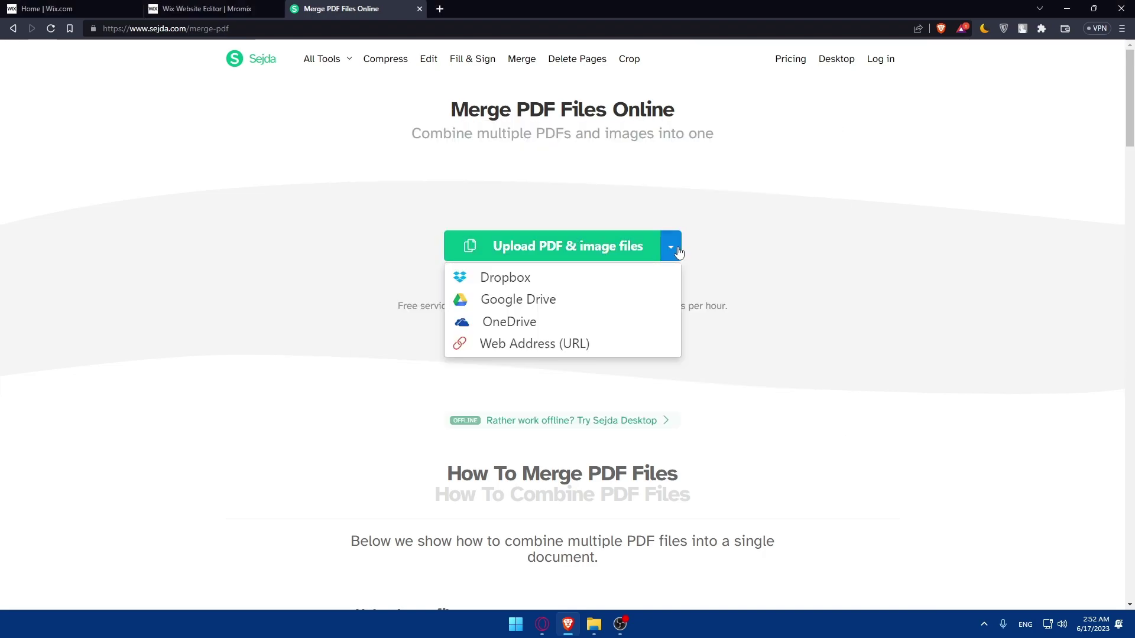
pyautogui.click(585, 246)
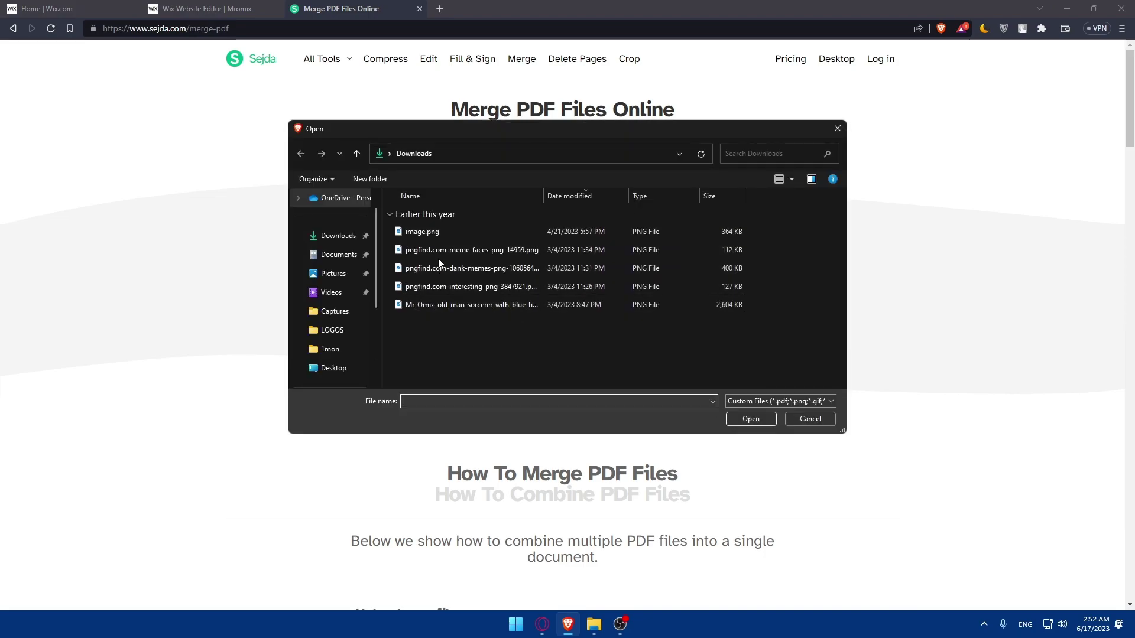
# Browse to the Pictures > Screenshots folder in the file dialog.
pyautogui.click(341, 255)
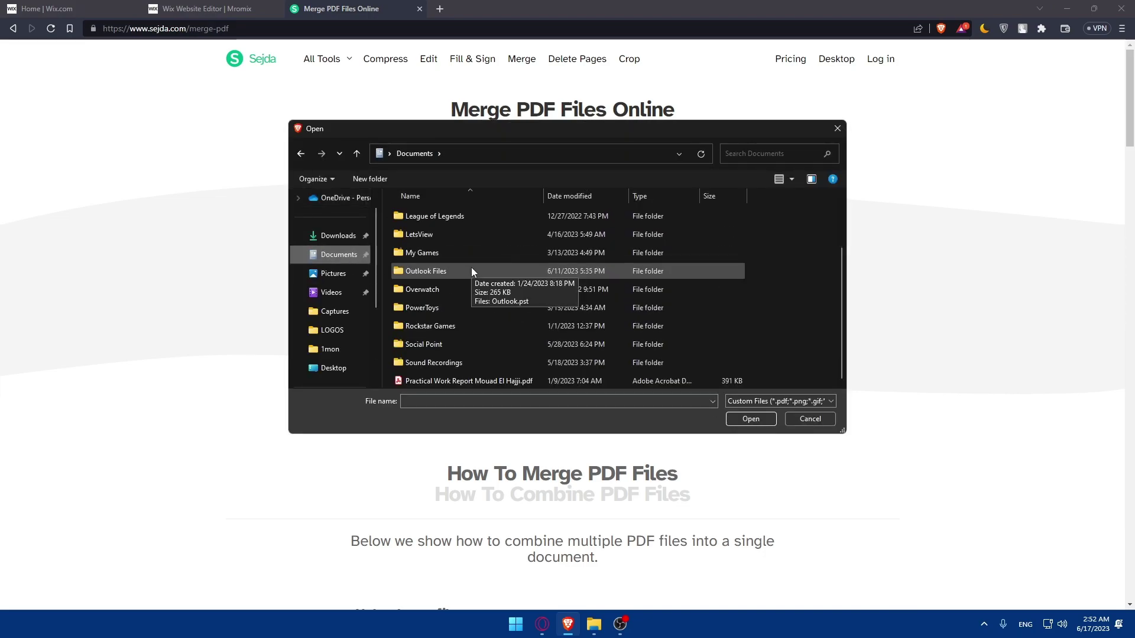
pyautogui.click(333, 273)
pyautogui.click(684, 223)
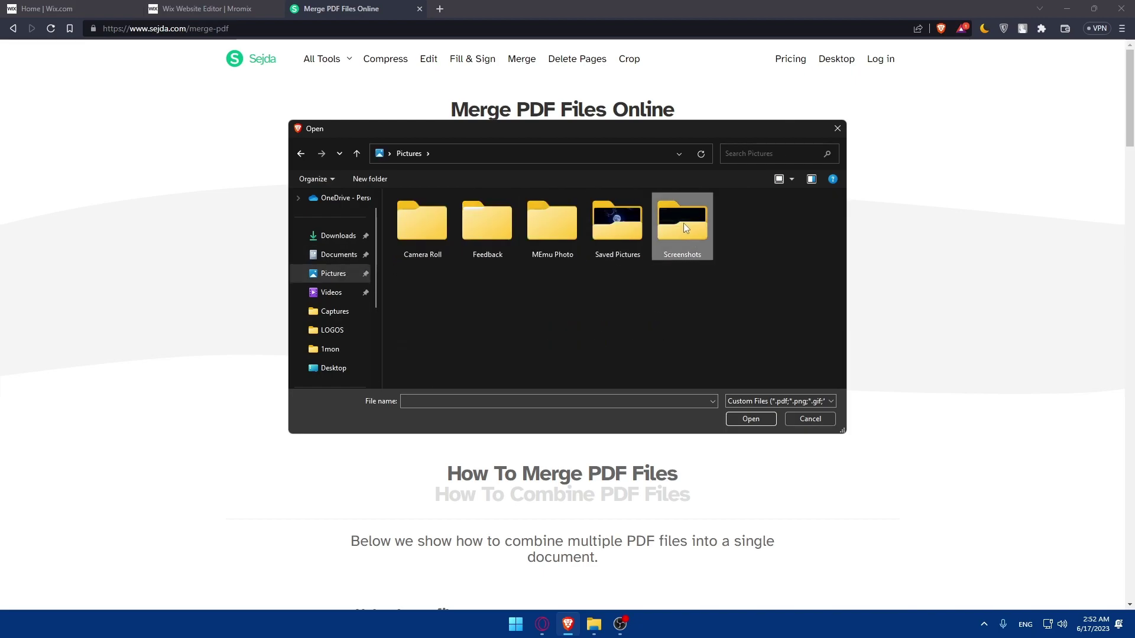
pyautogui.doubleClick(684, 224)
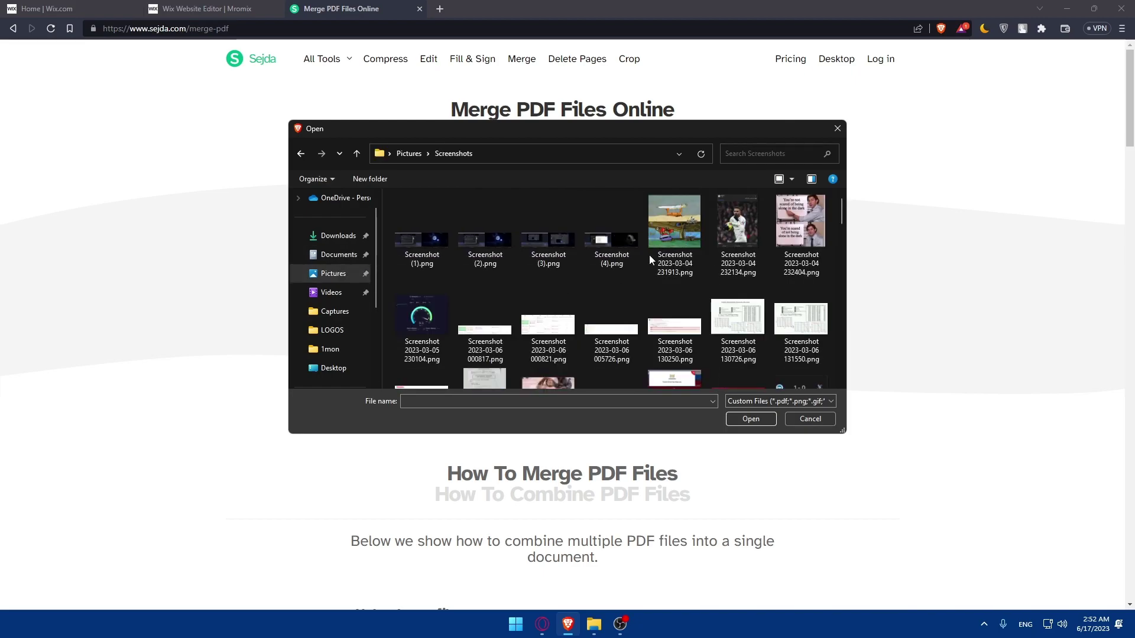
pyautogui.scroll(-1, 693, 257)
pyautogui.scroll(1, 693, 257)
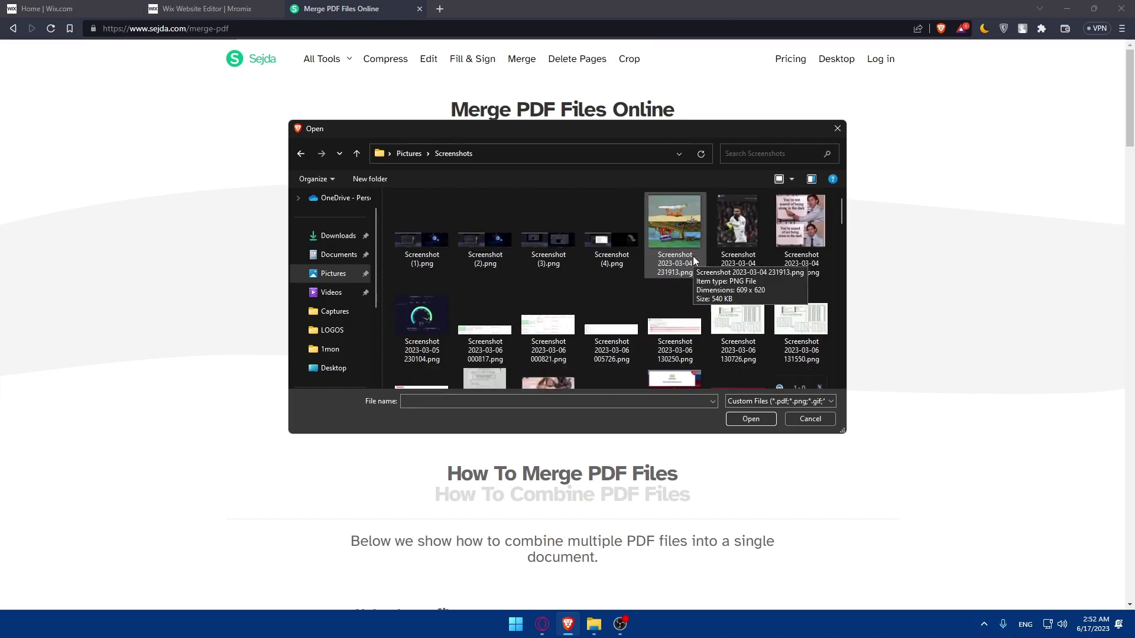
# Select the 024723, 024731 and 024740 screenshots and load them for merging.
pyautogui.click(512, 301)
pyautogui.scroll(-10, 506, 303)
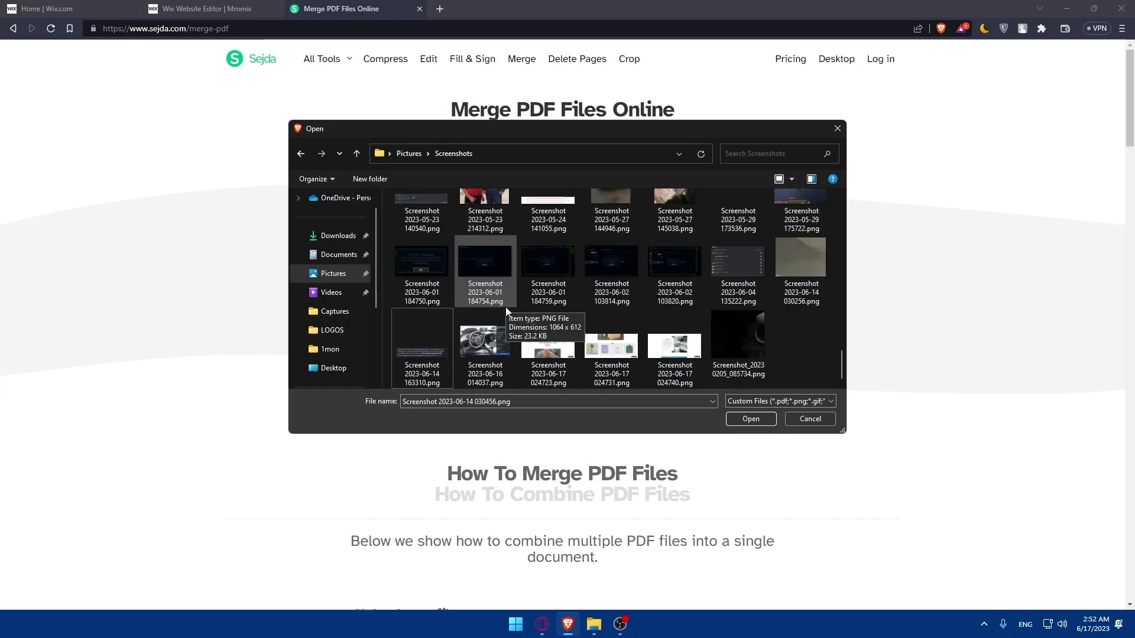
pyautogui.click(548, 346)
pyautogui.keyDown('ctrl'); pyautogui.click(612, 346); pyautogui.keyUp('ctrl')
pyautogui.keyDown('ctrl'); pyautogui.click(685, 347); pyautogui.keyUp('ctrl')
pyautogui.click(746, 418)
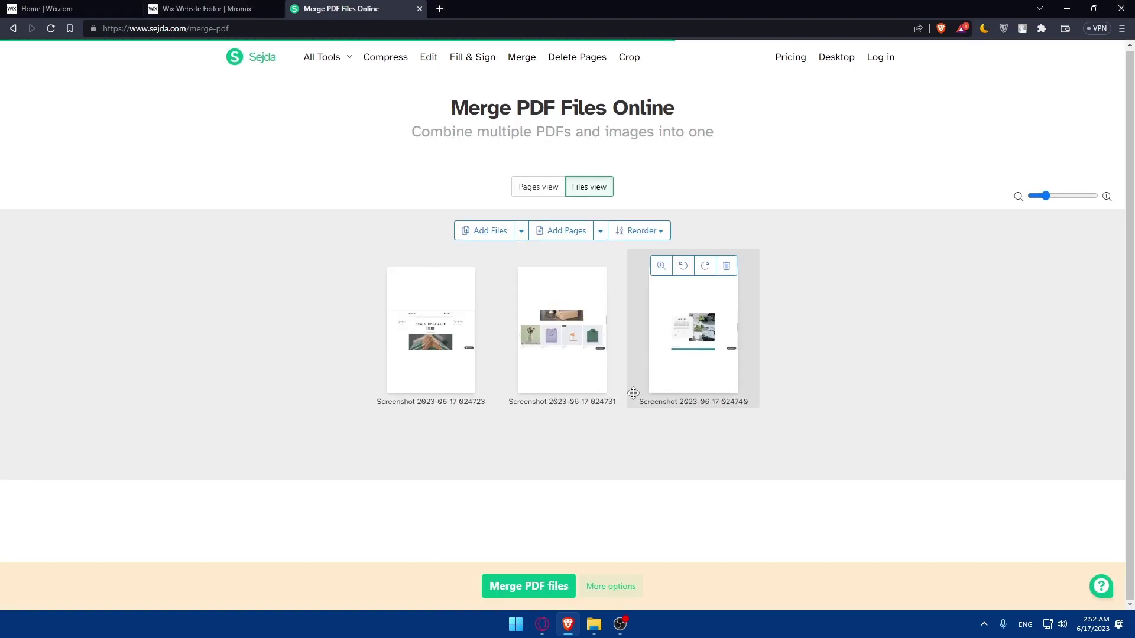
# Merge the three uploaded screenshots into a single PDF.
pyautogui.moveTo(621, 393); pyautogui.dragTo(558, 369)
pyautogui.click(545, 585)
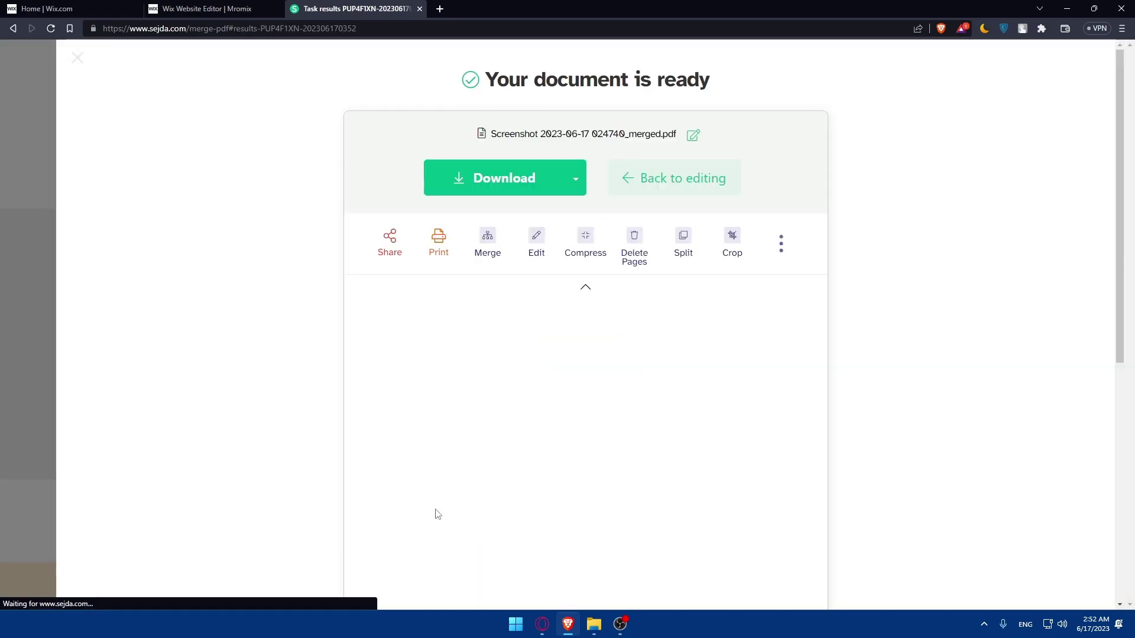
pyautogui.scroll(-3, 643, 355)
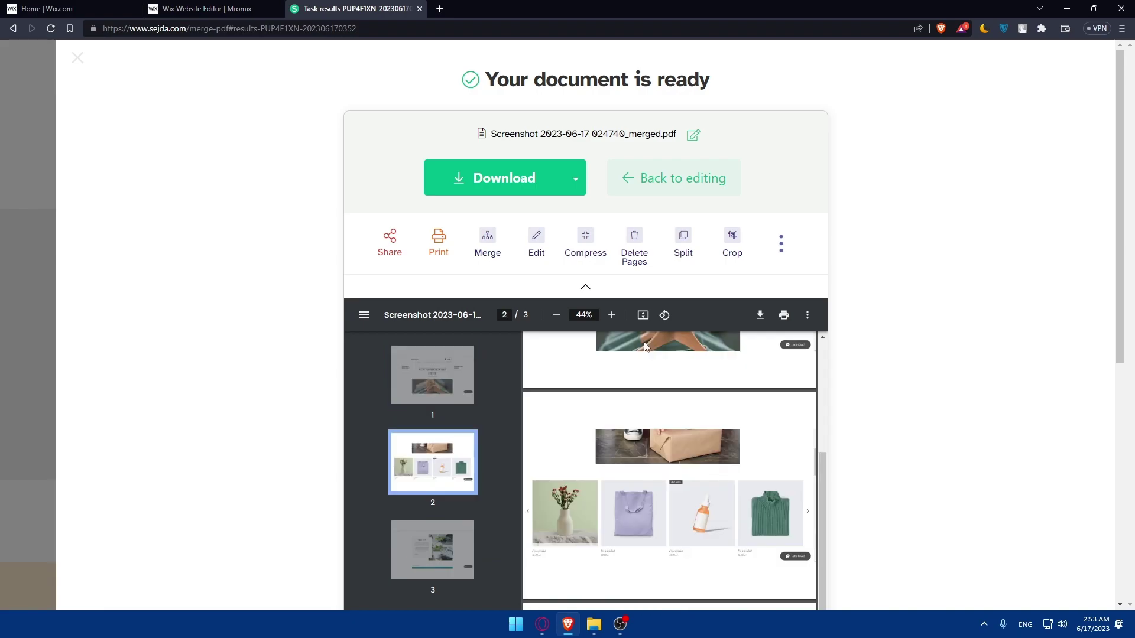
pyautogui.scroll(3, 661, 367)
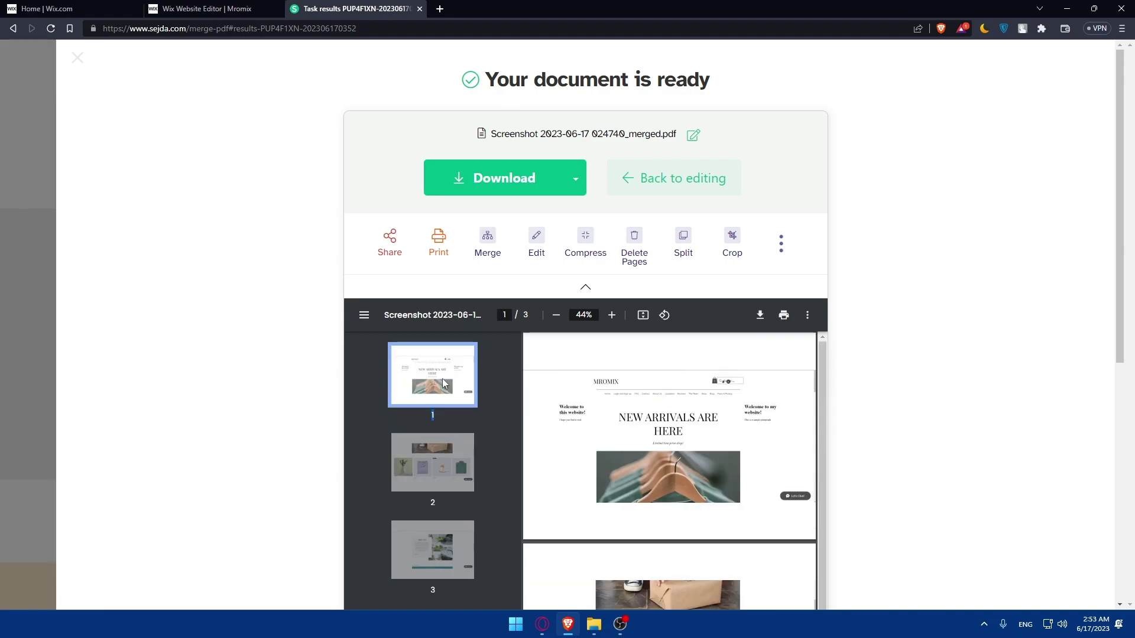
# Scroll through the three pages of the merged PDF preview.
pyautogui.moveTo(442, 380); pyautogui.dragTo(825, 392)
pyautogui.scroll(-2, 825, 392)
pyautogui.scroll(2, 785, 406)
pyautogui.scroll(-3, 786, 406)
pyautogui.scroll(-3, 762, 402)
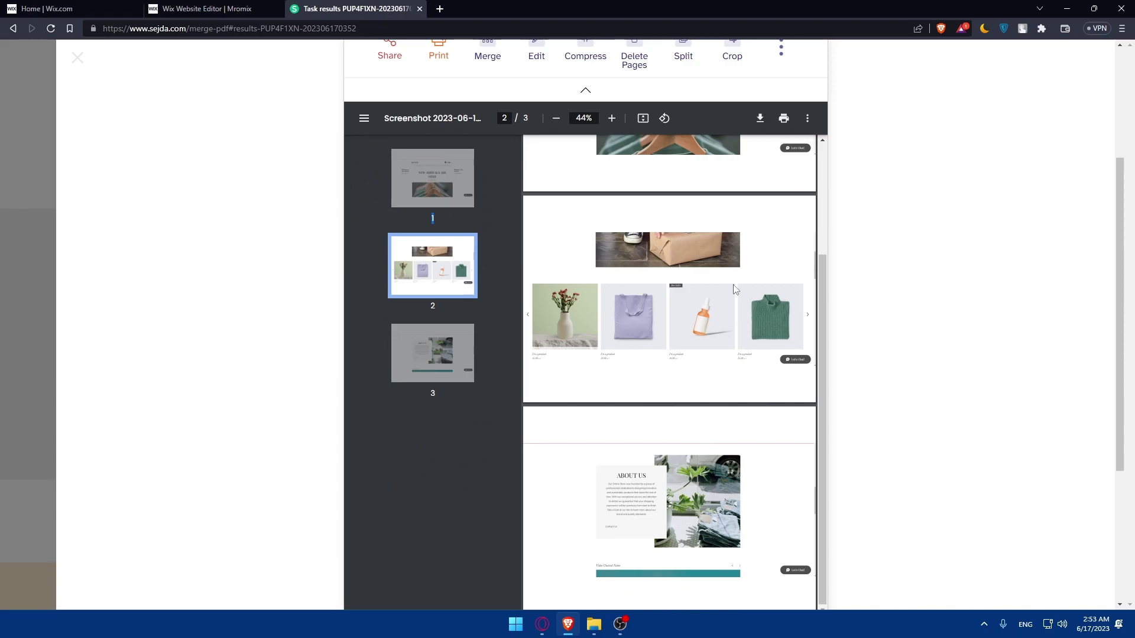
pyautogui.scroll(3, 695, 307)
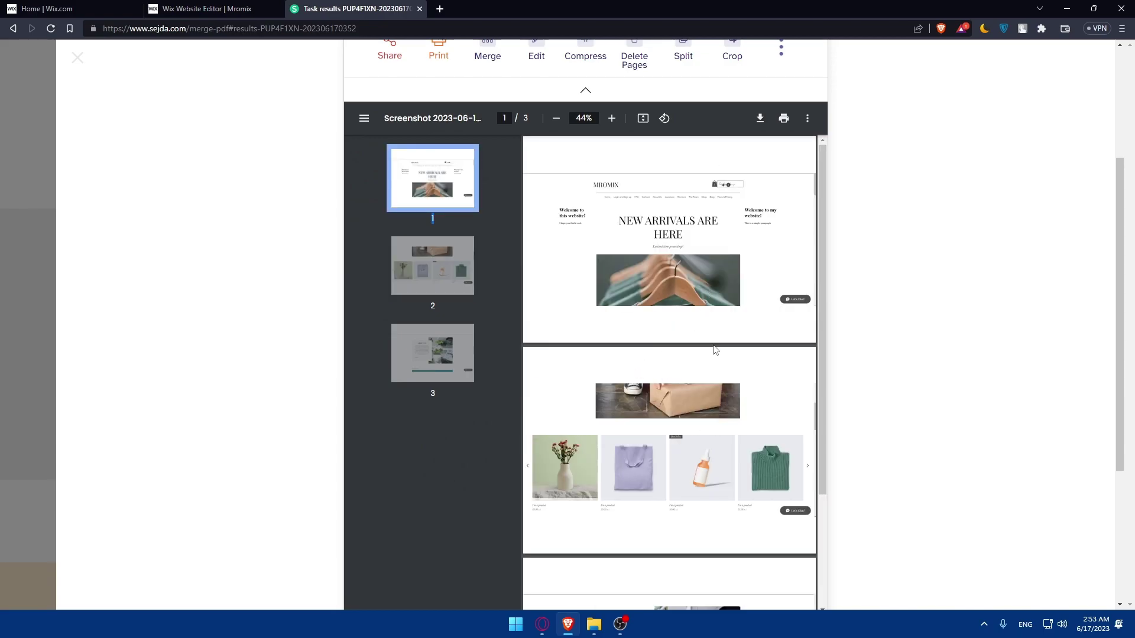
pyautogui.scroll(3, 704, 360)
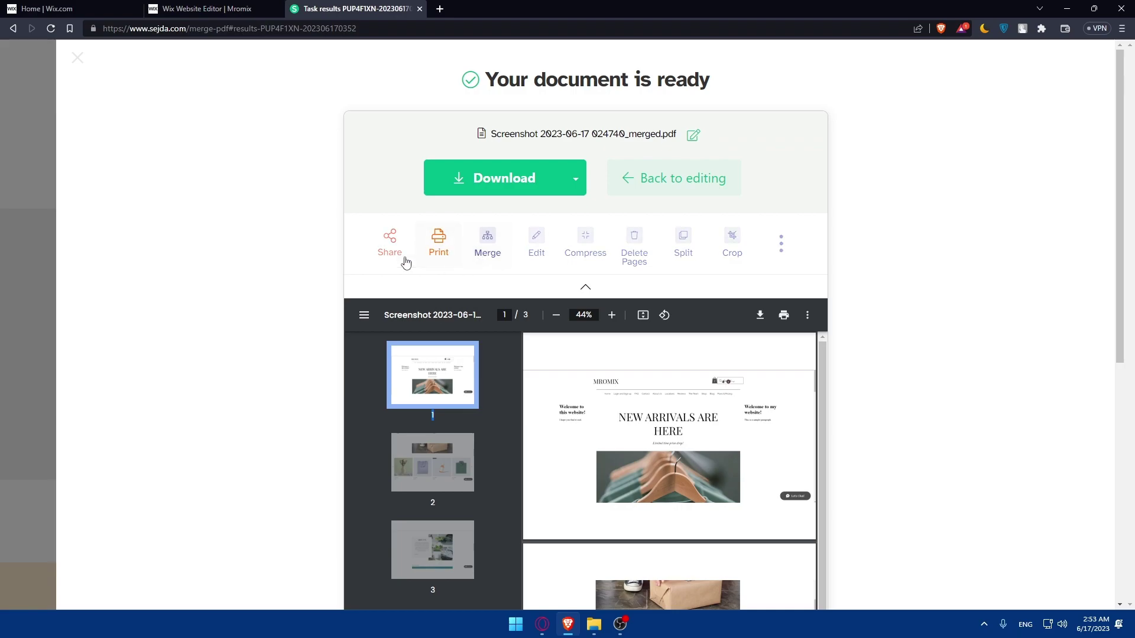
# Open the merged PDF in Sejda's editor, add three text boxes on page 1, then undo them.
pyautogui.click(533, 242)
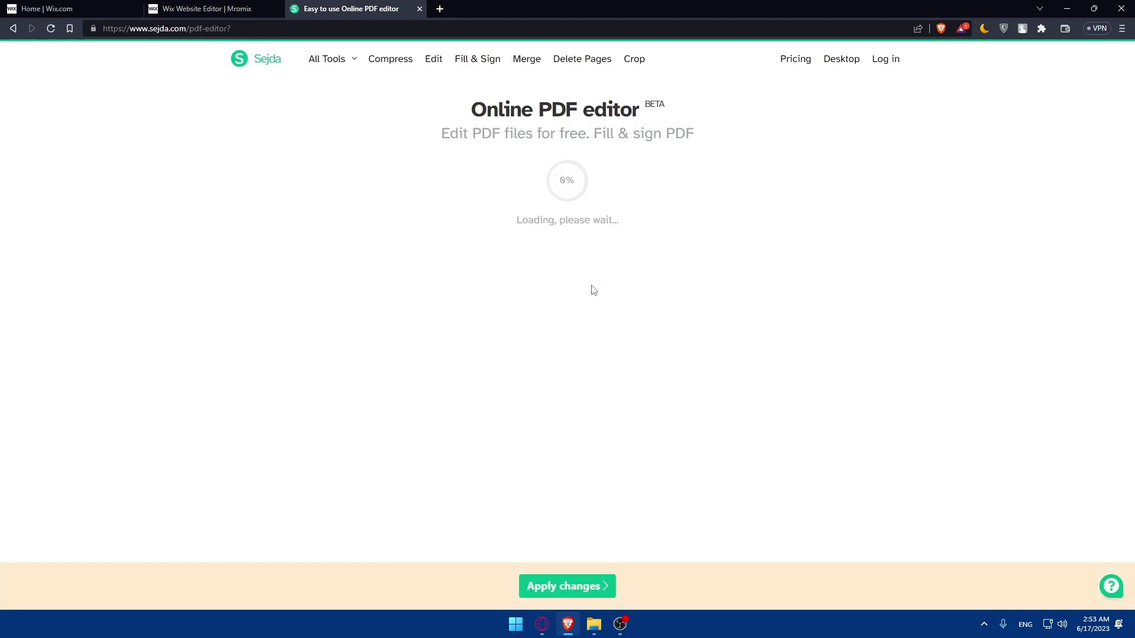
pyautogui.scroll(-10, 592, 293)
pyautogui.click(671, 299)
pyautogui.click(648, 296)
pyautogui.click(601, 275)
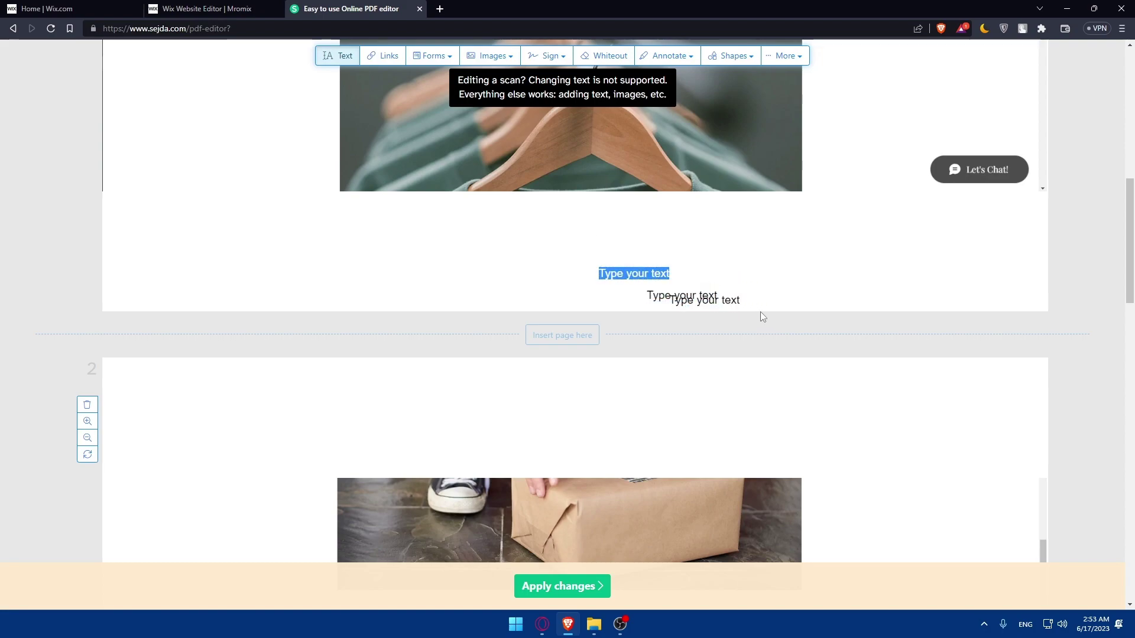
pyautogui.hotkey('ctrl', 'z')
pyautogui.hotkey('ctrl', 'z')
pyautogui.hotkey('ctrl', 'z')
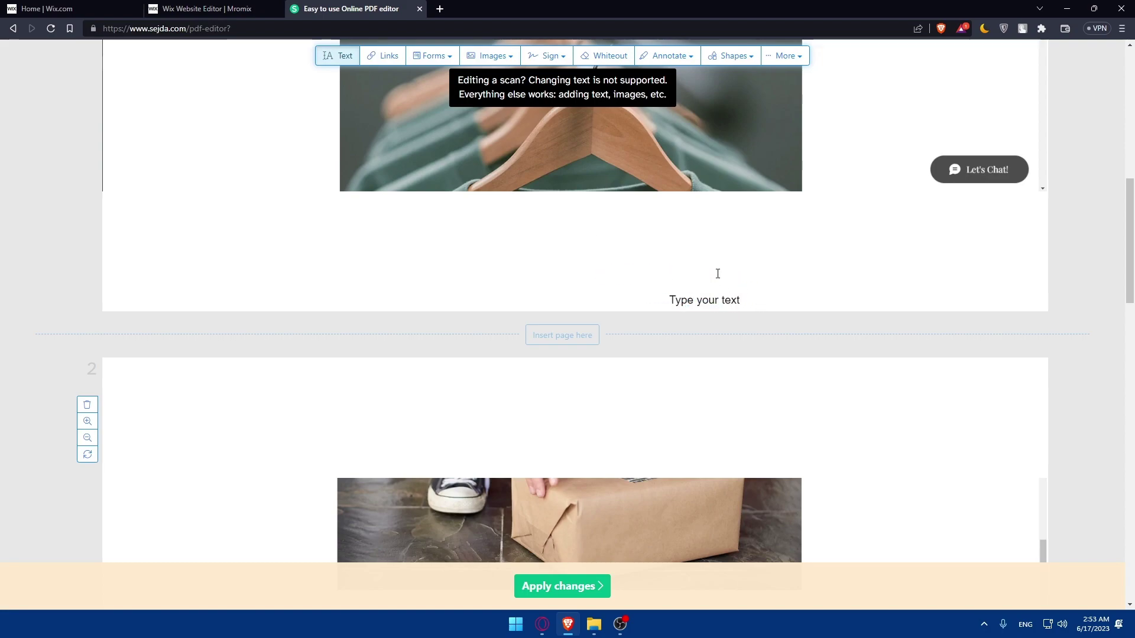
pyautogui.scroll(10, 819, 270)
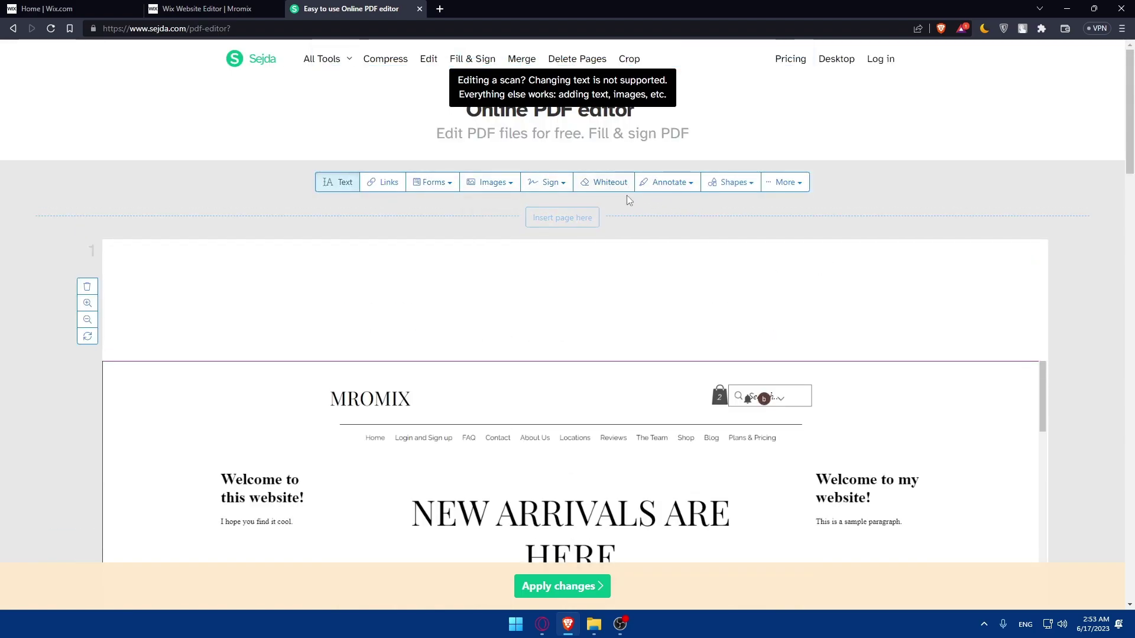
# Cover page 1's Let's Chat button with a whiteout box, nudged slightly right.
pyautogui.click(593, 185)
pyautogui.scroll(-15, 674, 325)
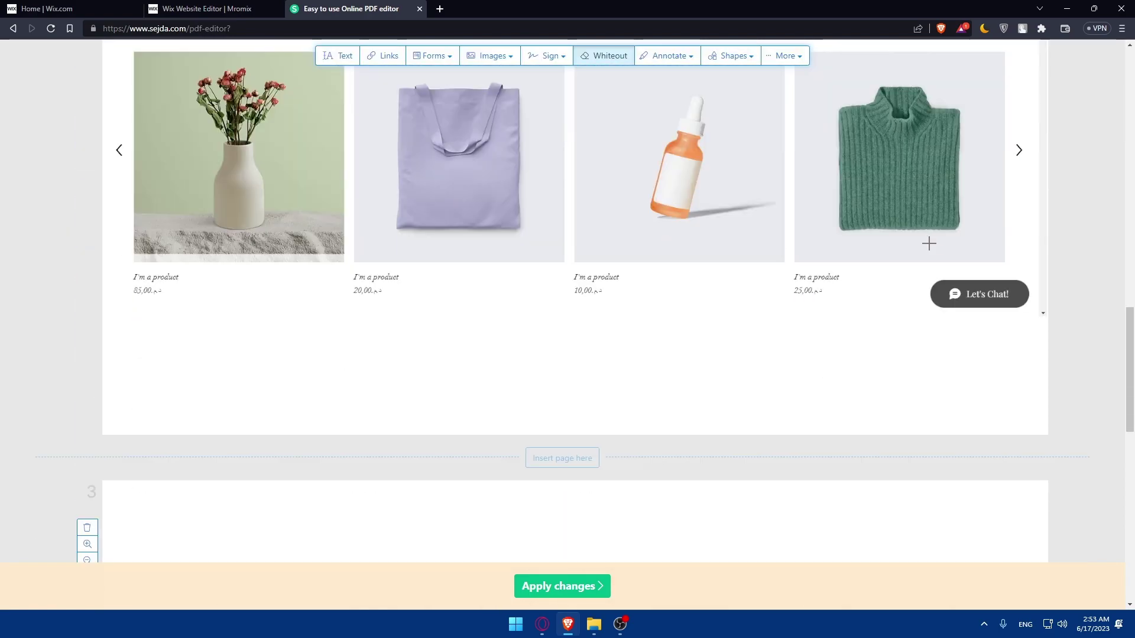
pyautogui.moveTo(923, 275); pyautogui.dragTo(1024, 322)
pyautogui.press('Escape')
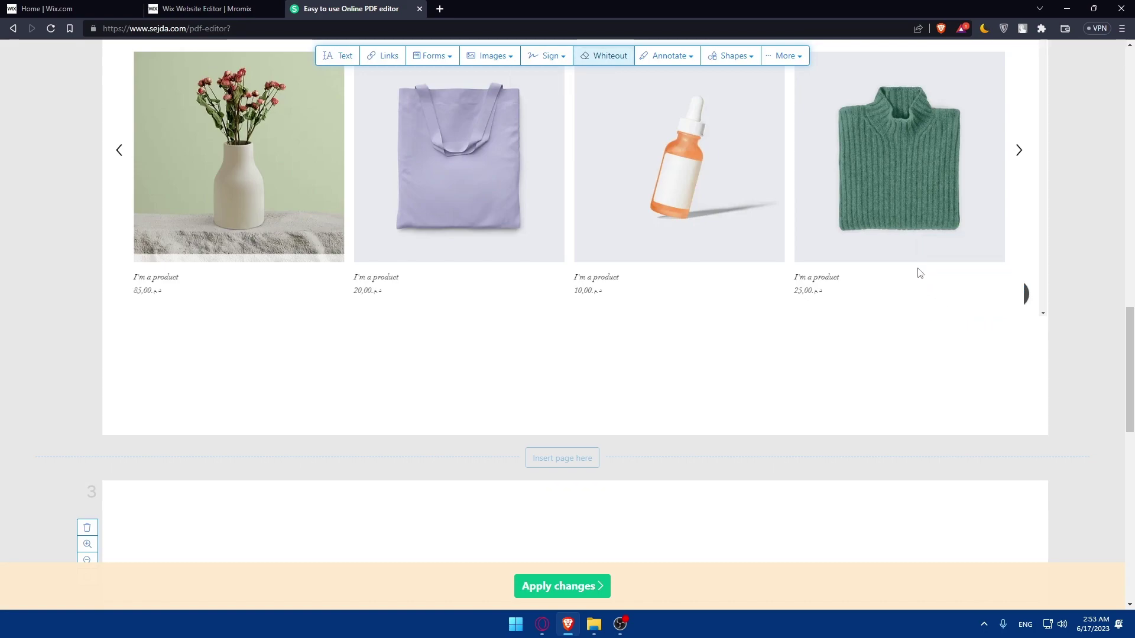
pyautogui.click(994, 313)
pyautogui.moveTo(996, 312); pyautogui.dragTo(1008, 309)
pyautogui.click(961, 362)
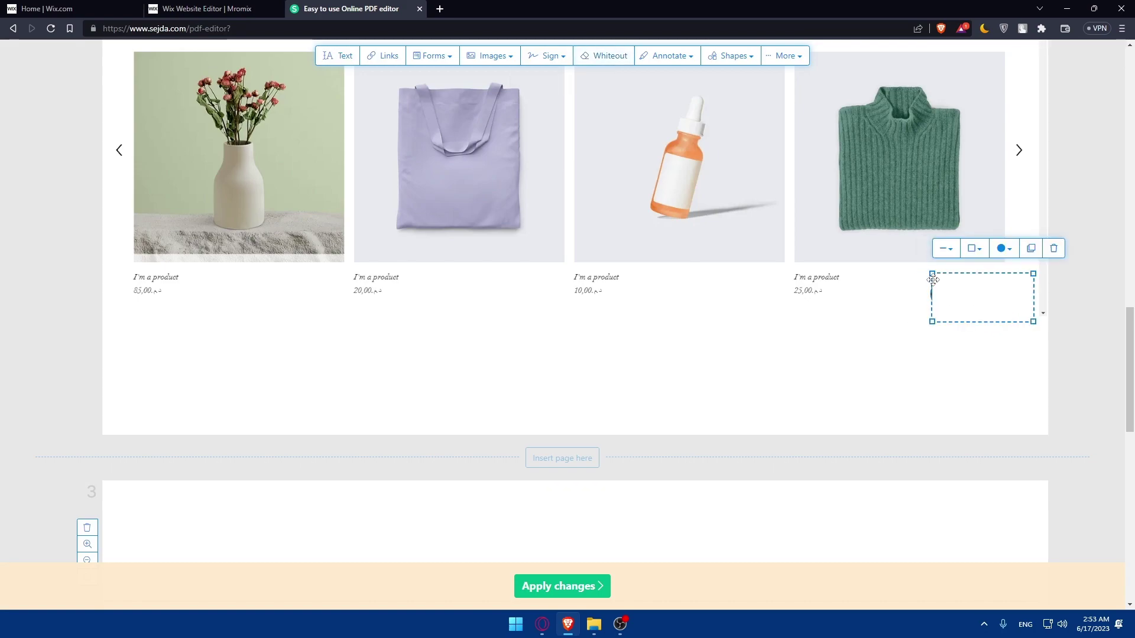
# Cover page 3's Let's Chat button with a whiteout box, then check the Shapes and More menus.
pyautogui.scroll(-5, 913, 348)
pyautogui.scroll(-6, 913, 349)
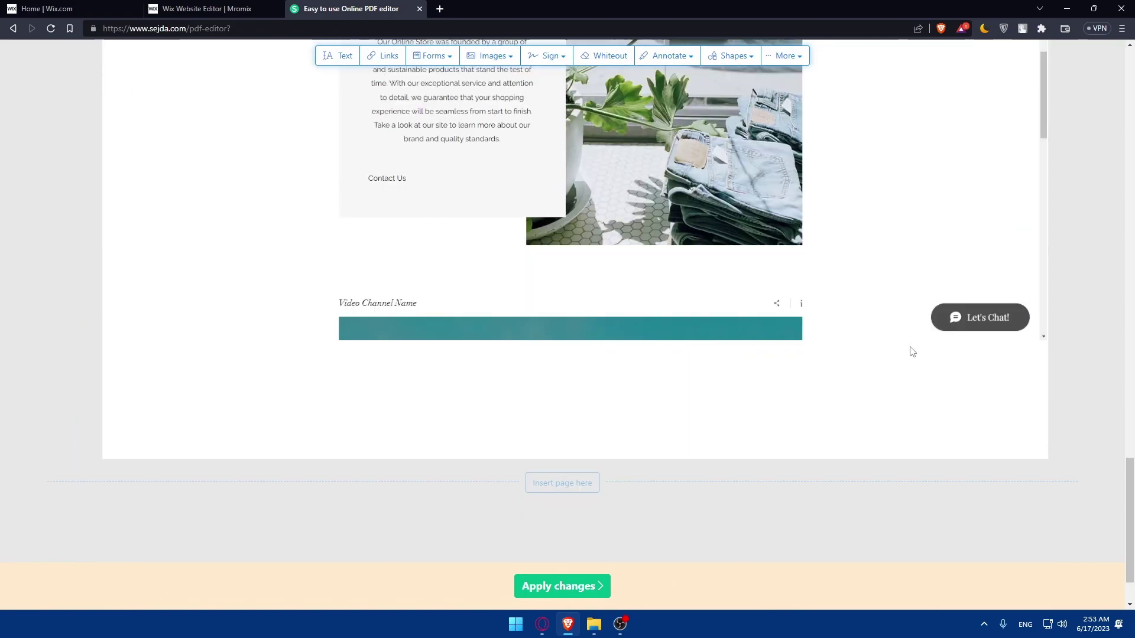
pyautogui.click(603, 55)
pyautogui.moveTo(924, 293); pyautogui.dragTo(1039, 364)
pyautogui.scroll(15, 567, 295)
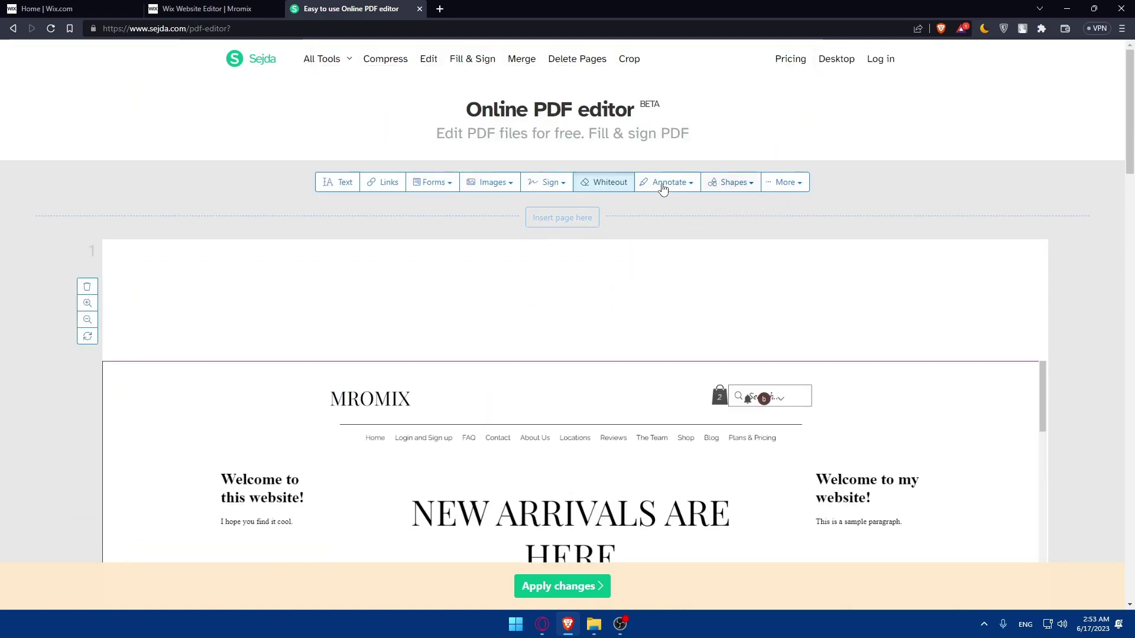
pyautogui.click(747, 183)
pyautogui.click(768, 184)
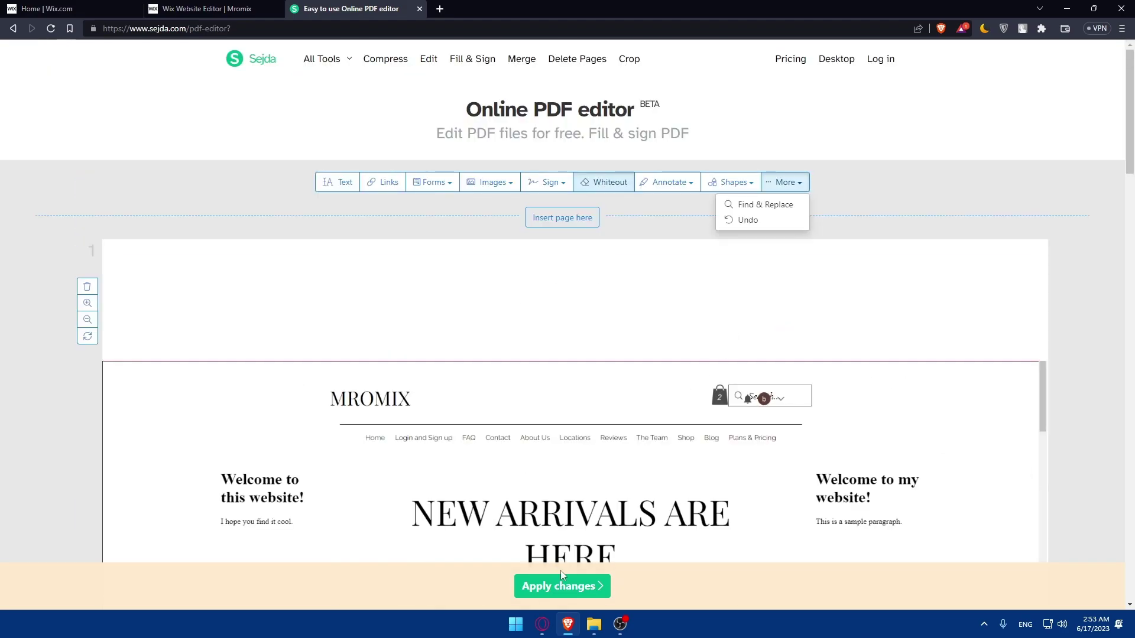
# Apply the whiteout edits and browse the full list of other PDF tools on the results page.
pyautogui.click(568, 583)
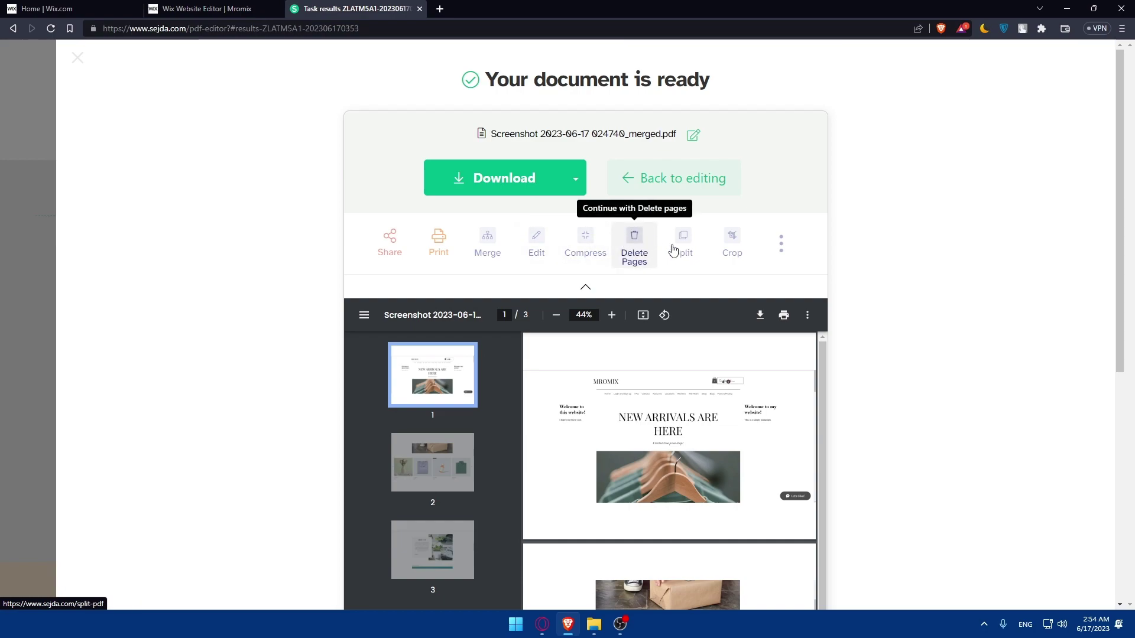
pyautogui.click(783, 244)
pyautogui.scroll(-3, 546, 307)
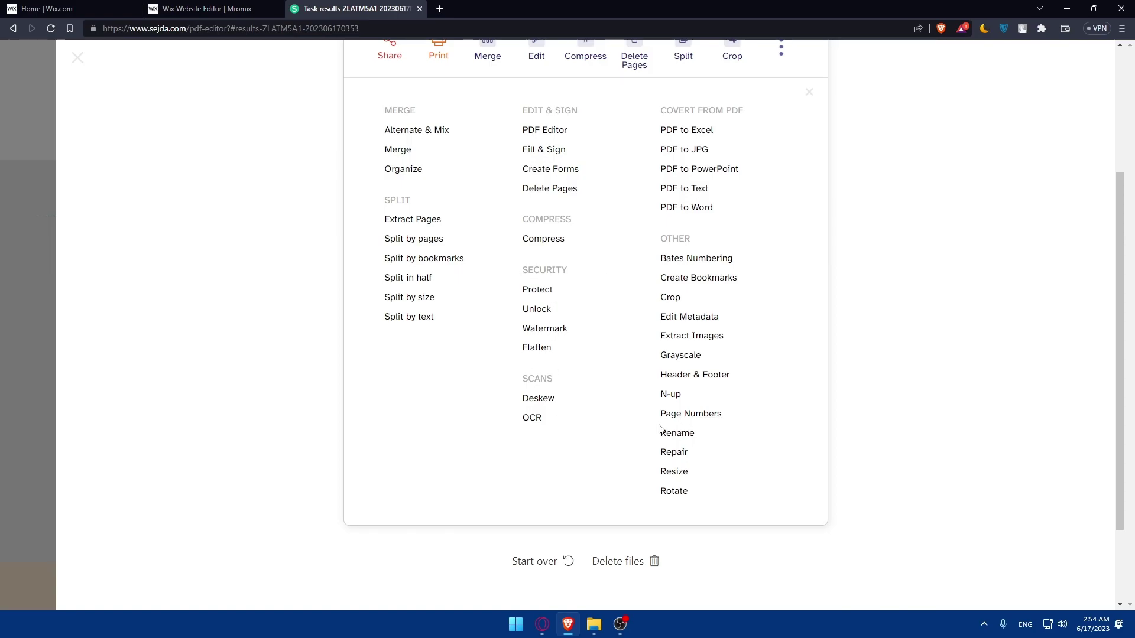
pyautogui.scroll(3, 650, 428)
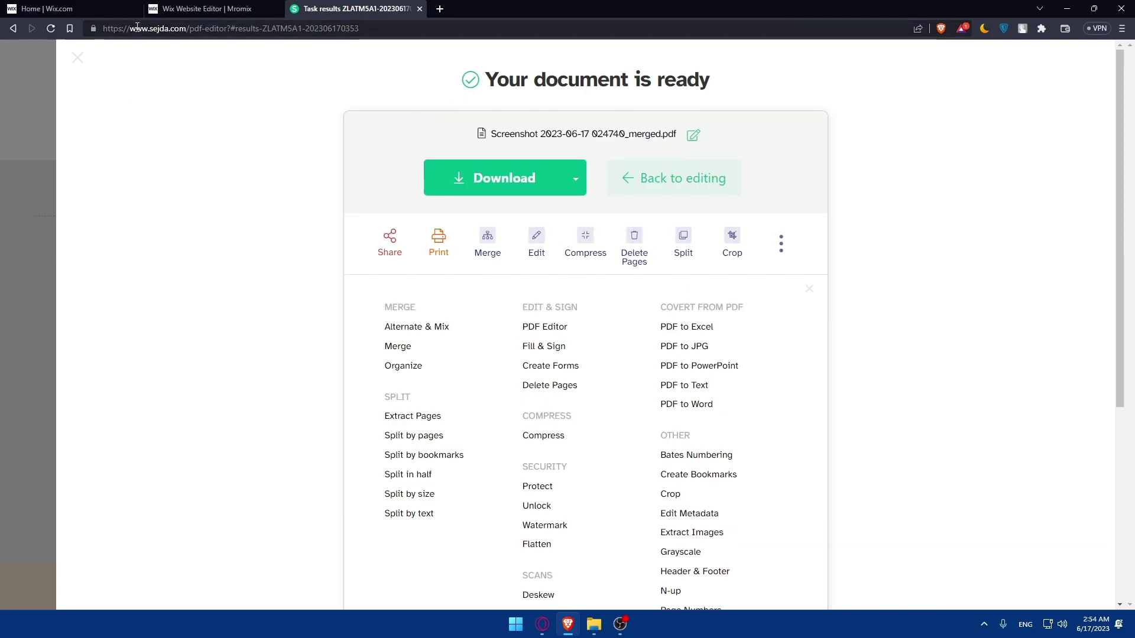
pyautogui.moveTo(131, 29); pyautogui.dragTo(178, 30)
pyautogui.click(252, 182)
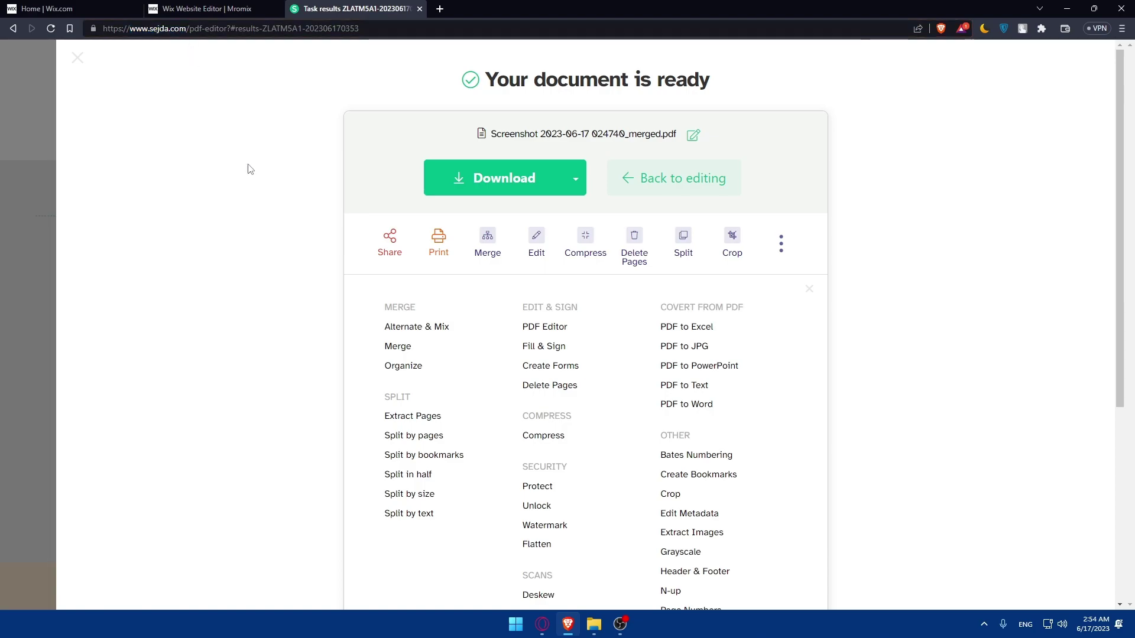
# Download the edited merged PDF into the Downloads folder, renaming it Test.pdf.
pyautogui.click(539, 178)
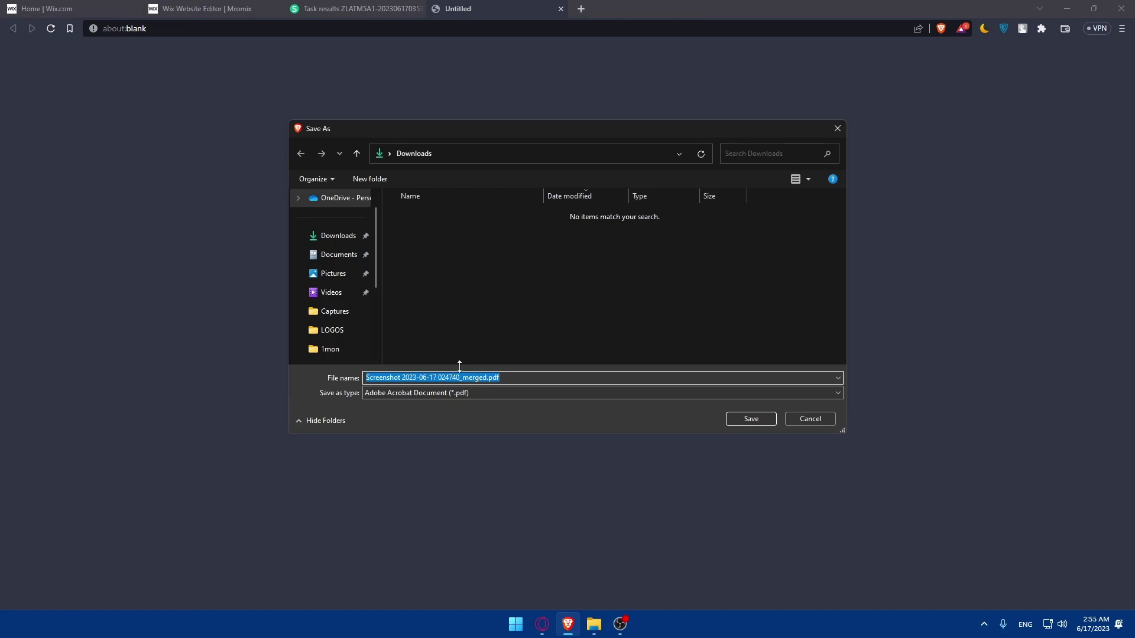
pyautogui.click(339, 237)
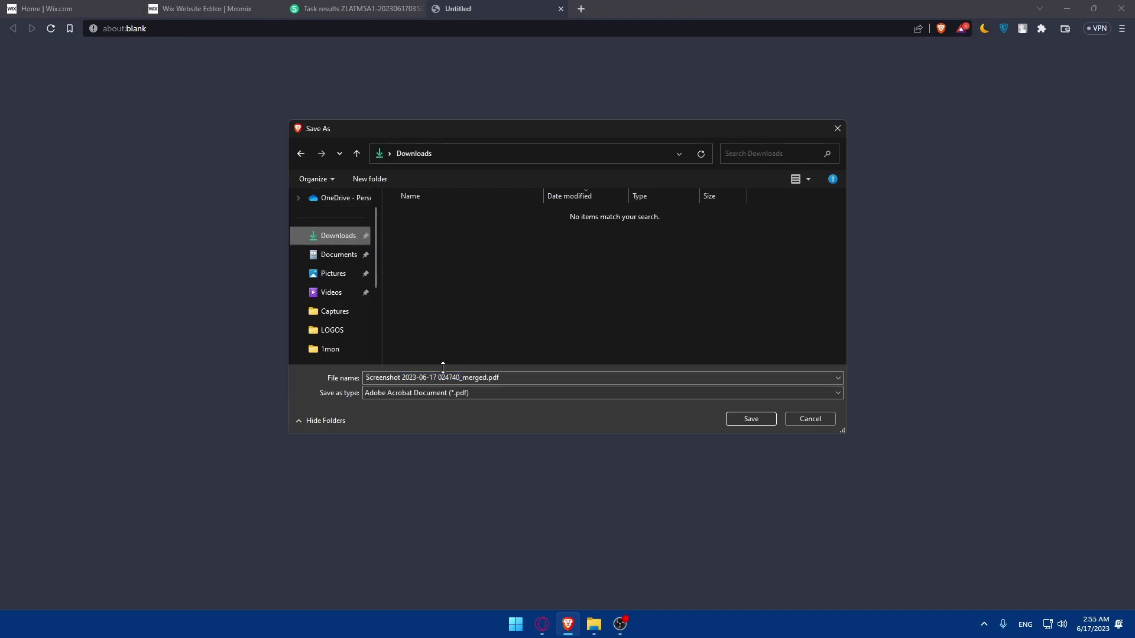
pyautogui.click(422, 380)
pyautogui.click(487, 378)
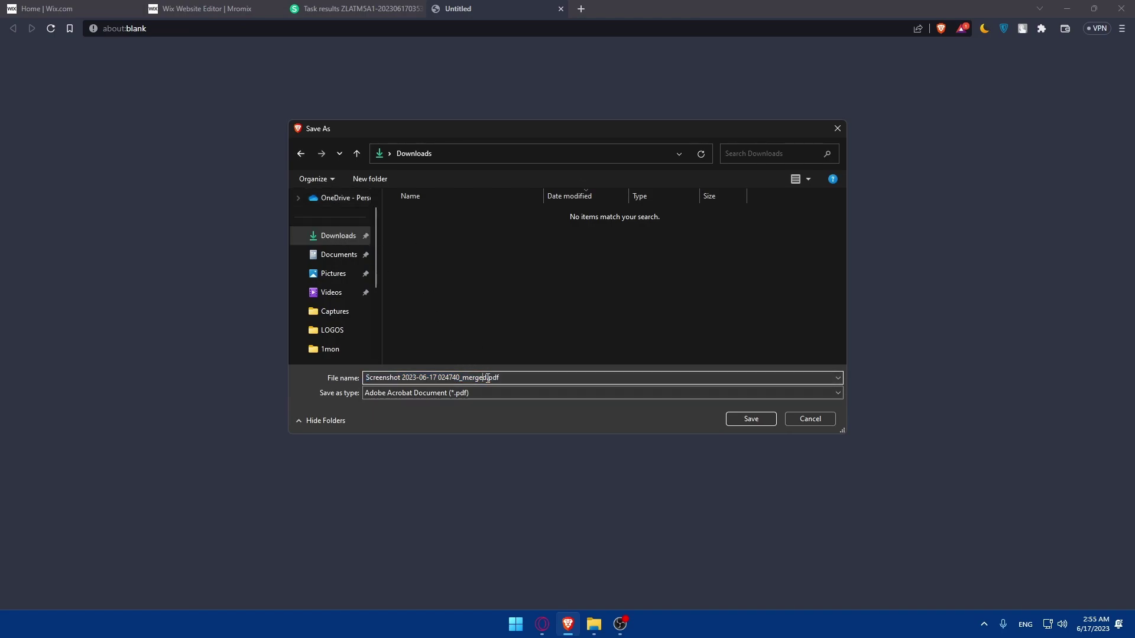
pyautogui.moveTo(486, 378); pyautogui.dragTo(370, 381)
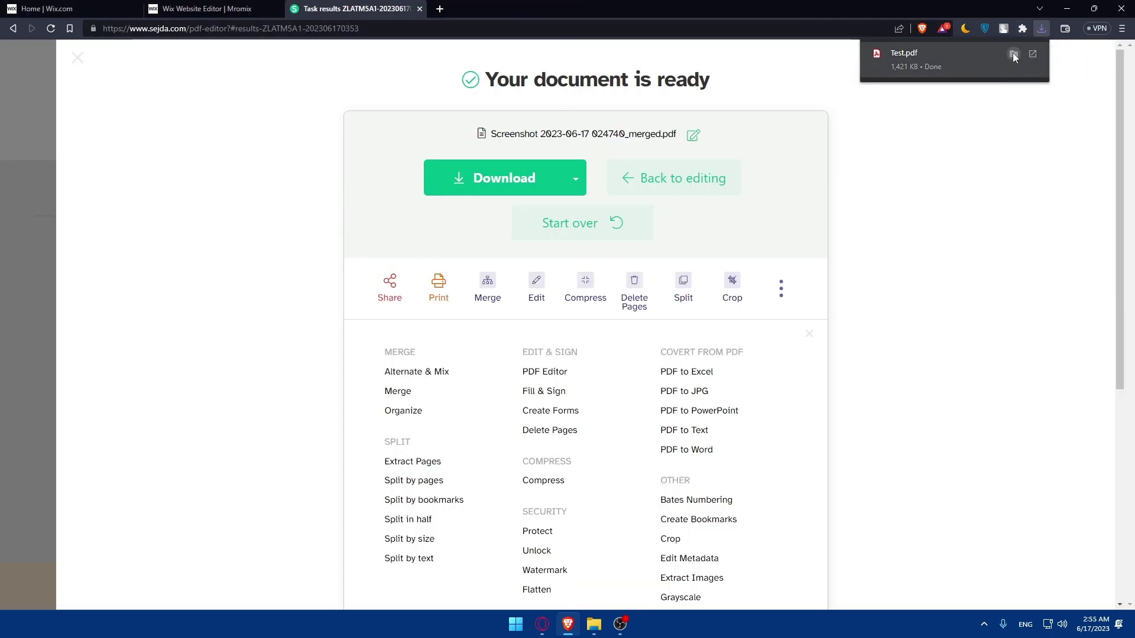
# Show Test.pdf in its Downloads folder and open it in Acrobat.
pyautogui.click(1013, 54)
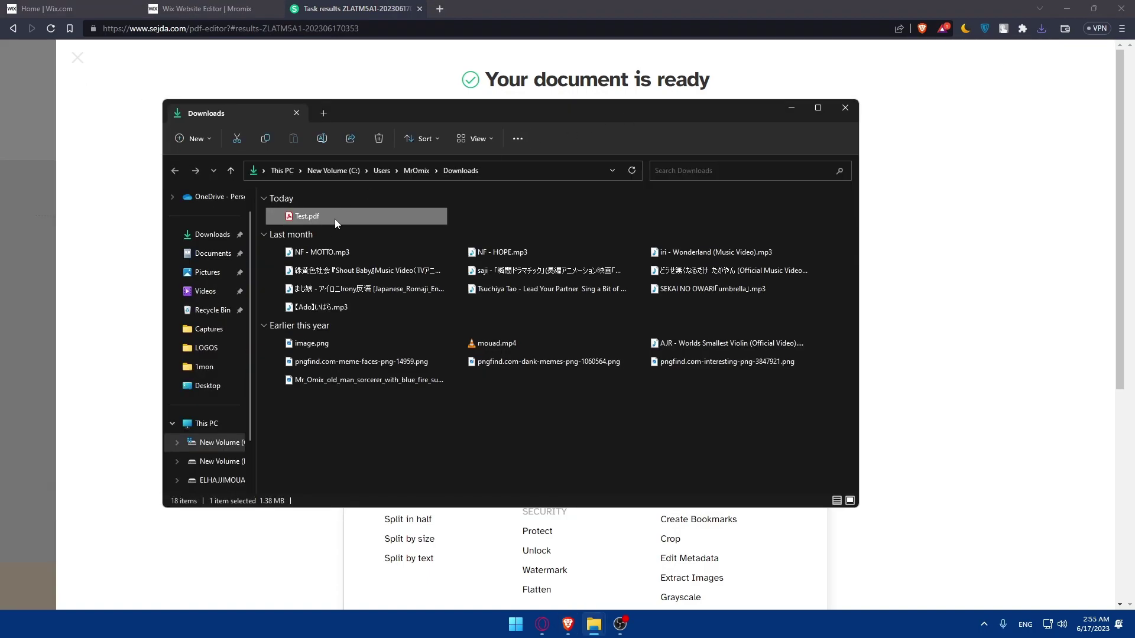
pyautogui.doubleClick(335, 219)
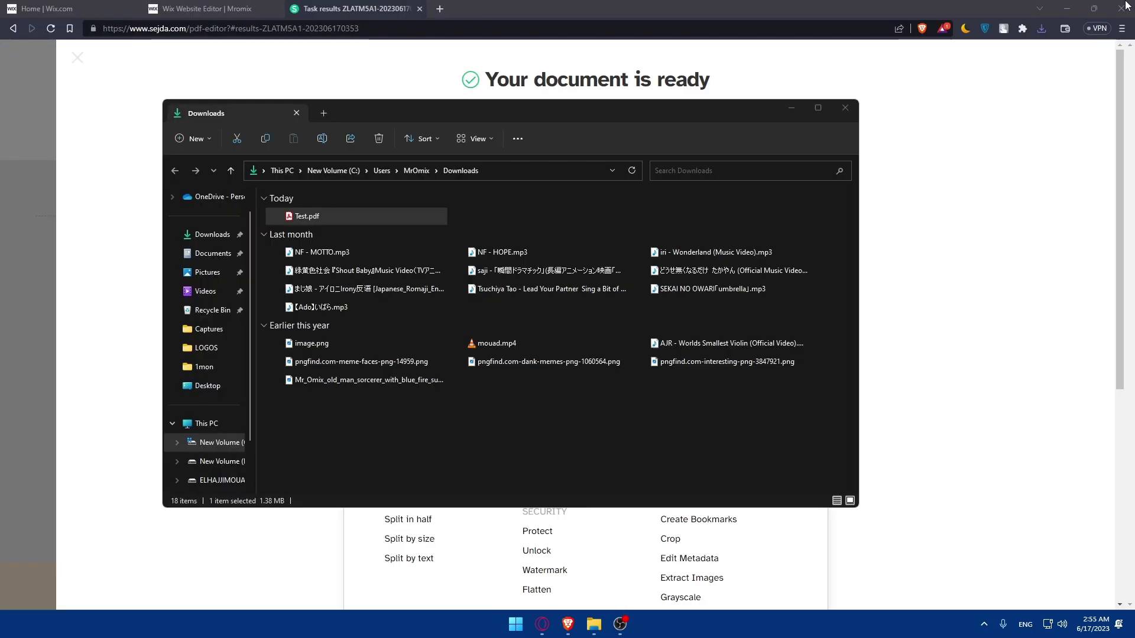
# Close the reviewed Test.pdf, delete it from Downloads, and close the Explorer window.
pyautogui.click(1121, 6)
pyautogui.press('Delete')
pyautogui.click(846, 107)
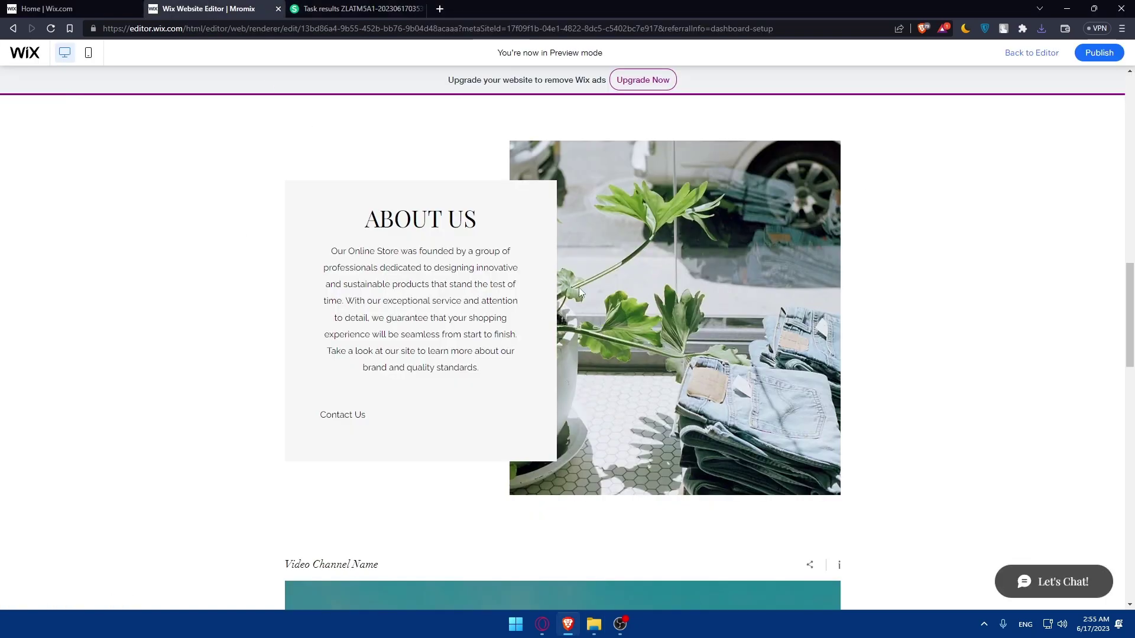
# Scroll through the Mromix site preview in desktop and mobile views.
pyautogui.scroll(-12, 574, 288)
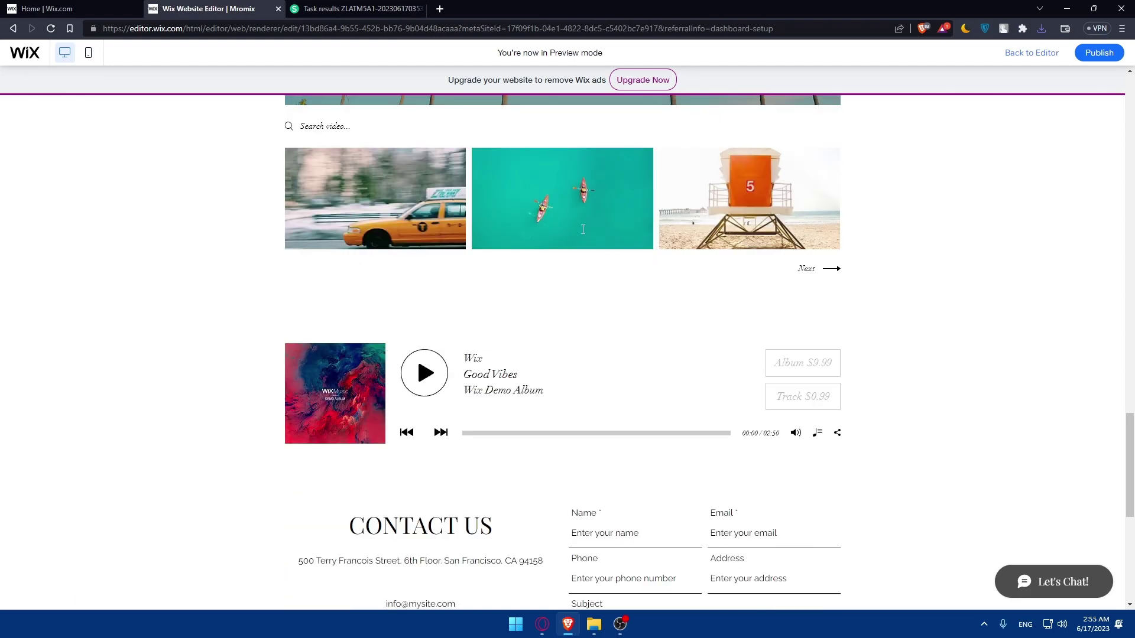
pyautogui.scroll(-7, 579, 224)
pyautogui.scroll(11, 573, 248)
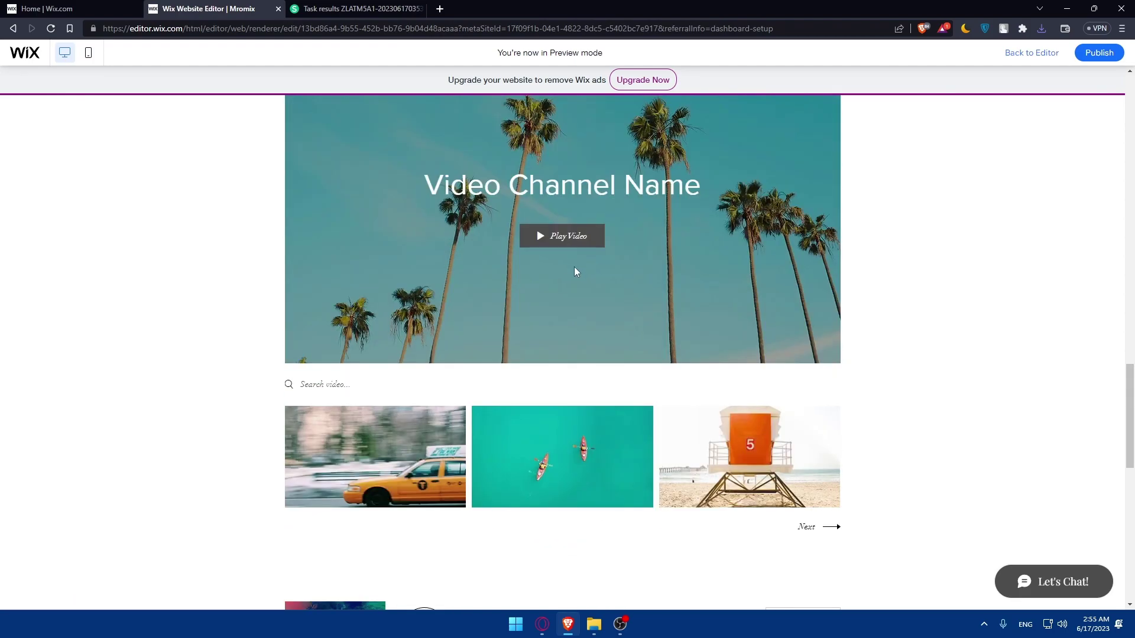
pyautogui.scroll(10, 569, 277)
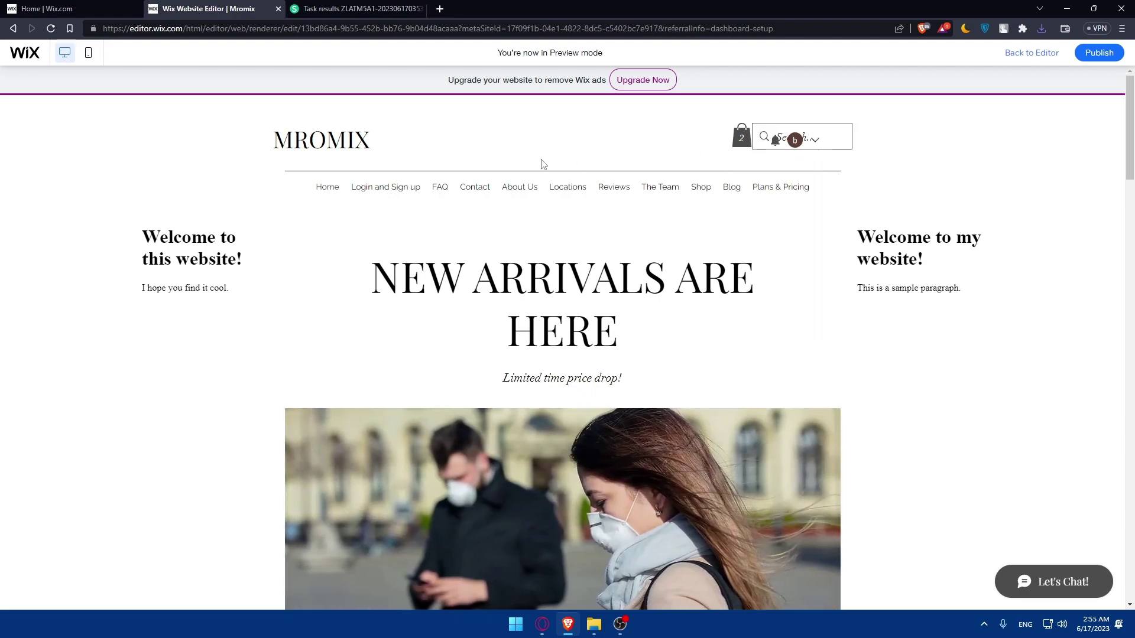
pyautogui.scroll(-2, 538, 164)
pyautogui.scroll(2, 461, 165)
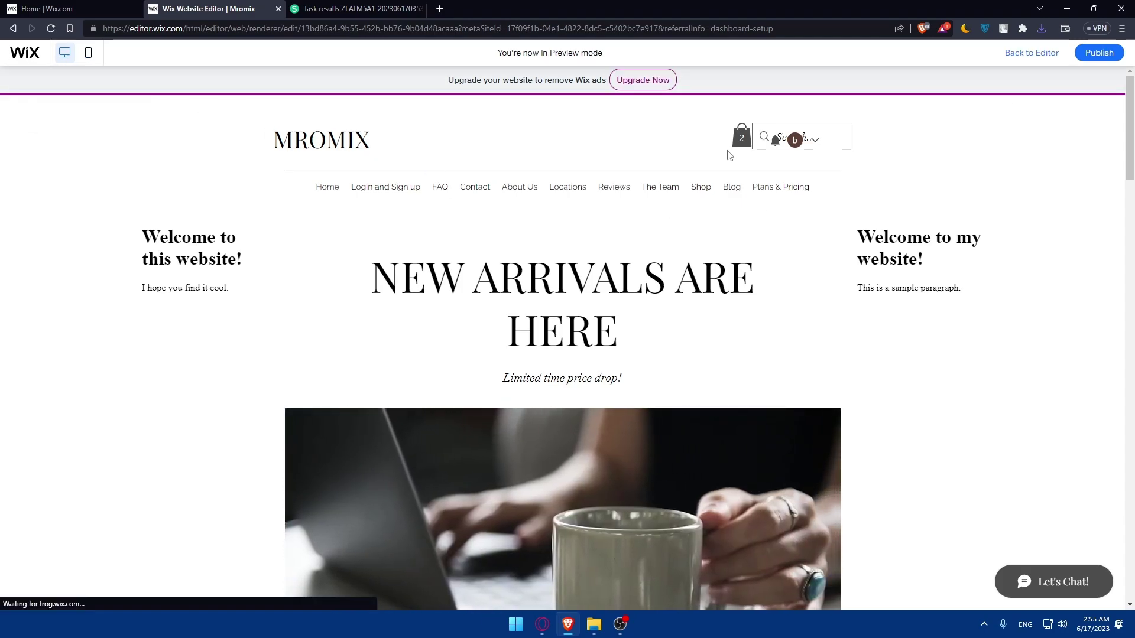
pyautogui.scroll(-15, 588, 208)
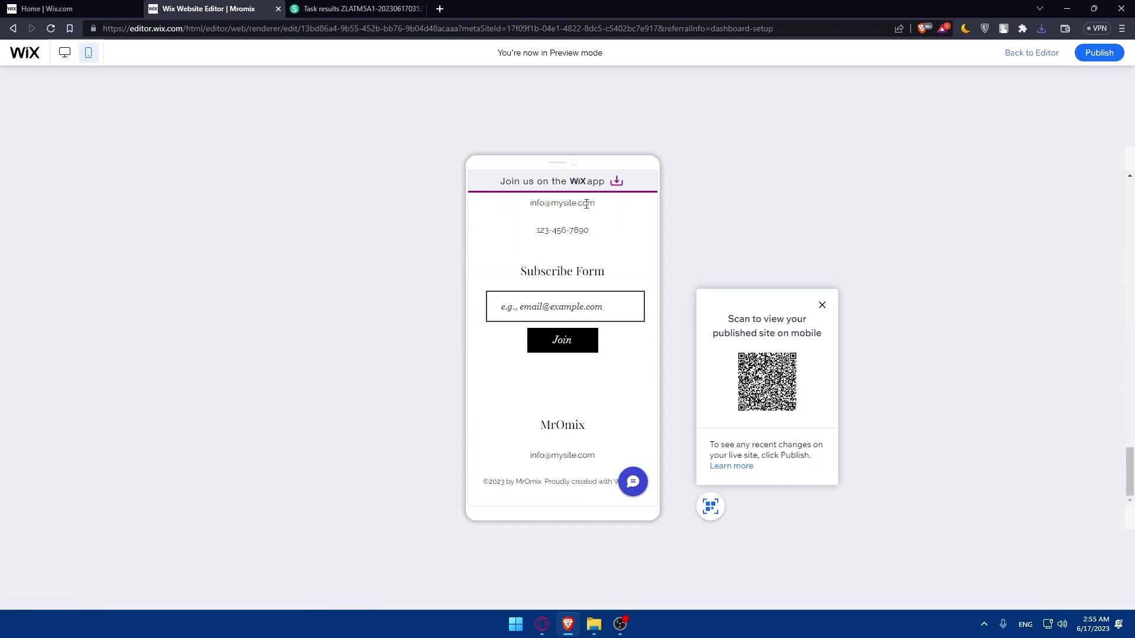
pyautogui.scroll(12, 588, 204)
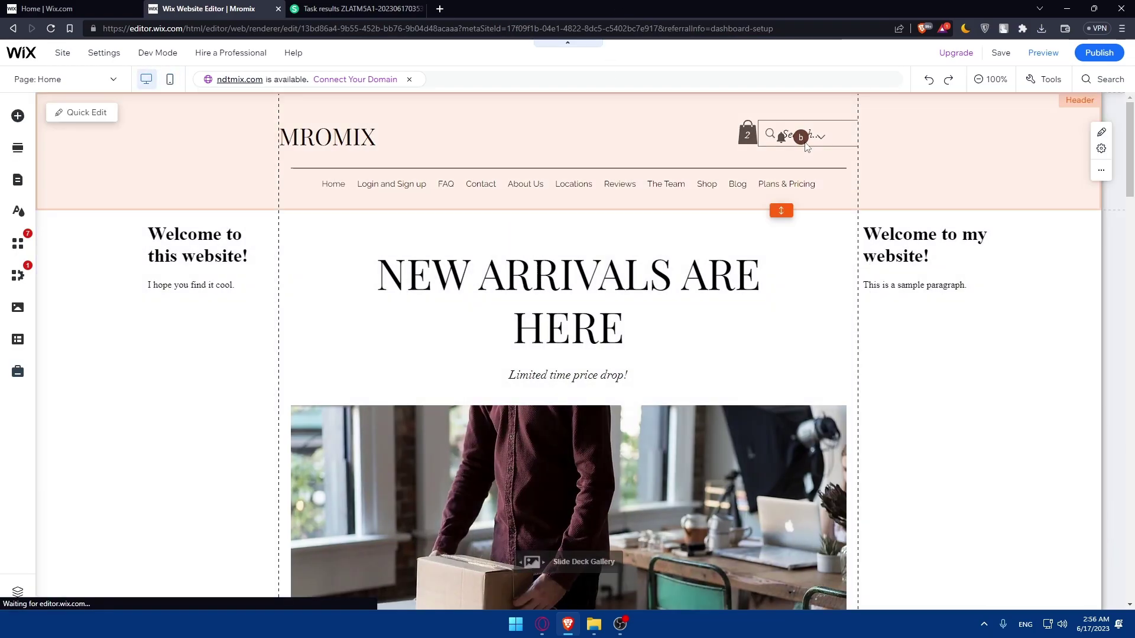
# Drag the header login bar right of the search box and dismiss the gridlines warning.
pyautogui.moveTo(789, 141); pyautogui.dragTo(917, 135)
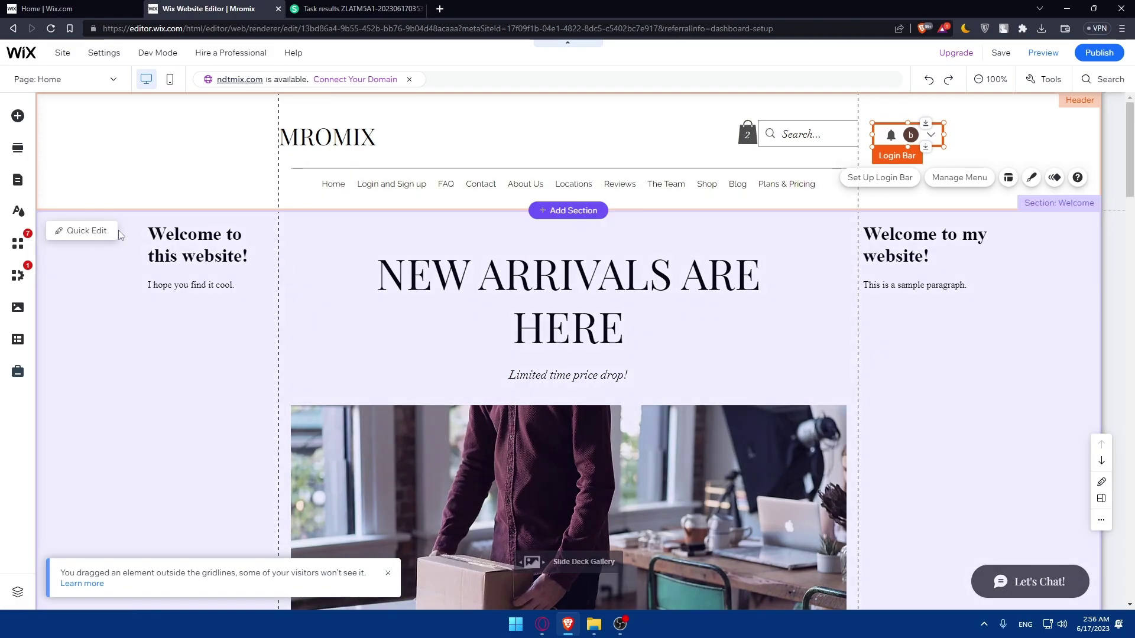
pyautogui.scroll(-6, 536, 214)
pyautogui.scroll(-5, 536, 219)
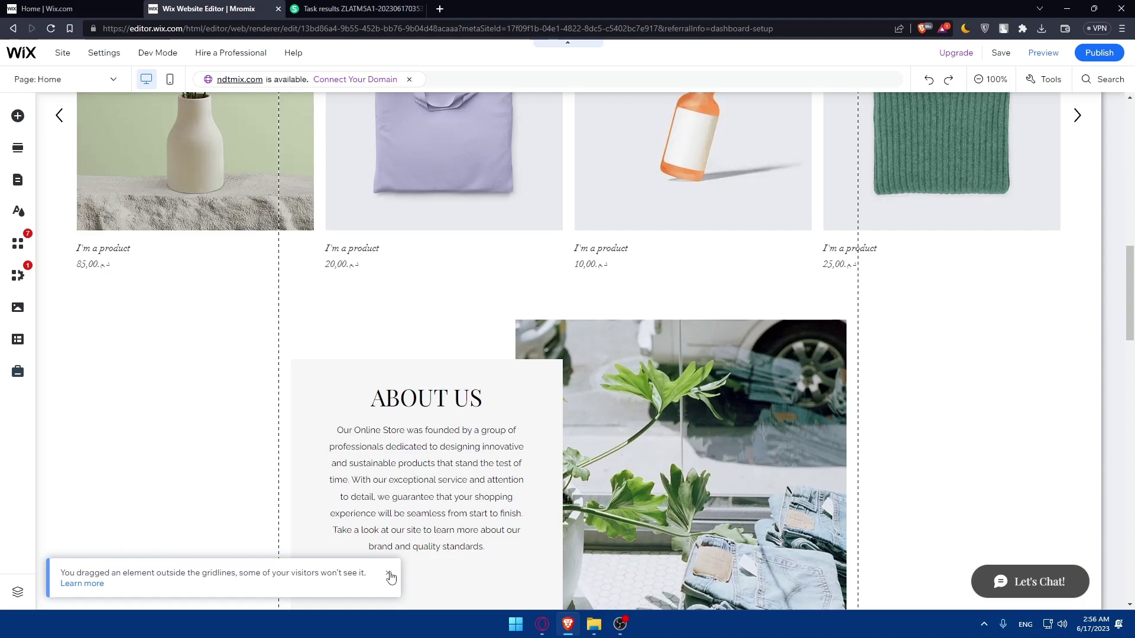
pyautogui.click(390, 577)
pyautogui.scroll(-5, 551, 438)
pyautogui.scroll(-10, 551, 438)
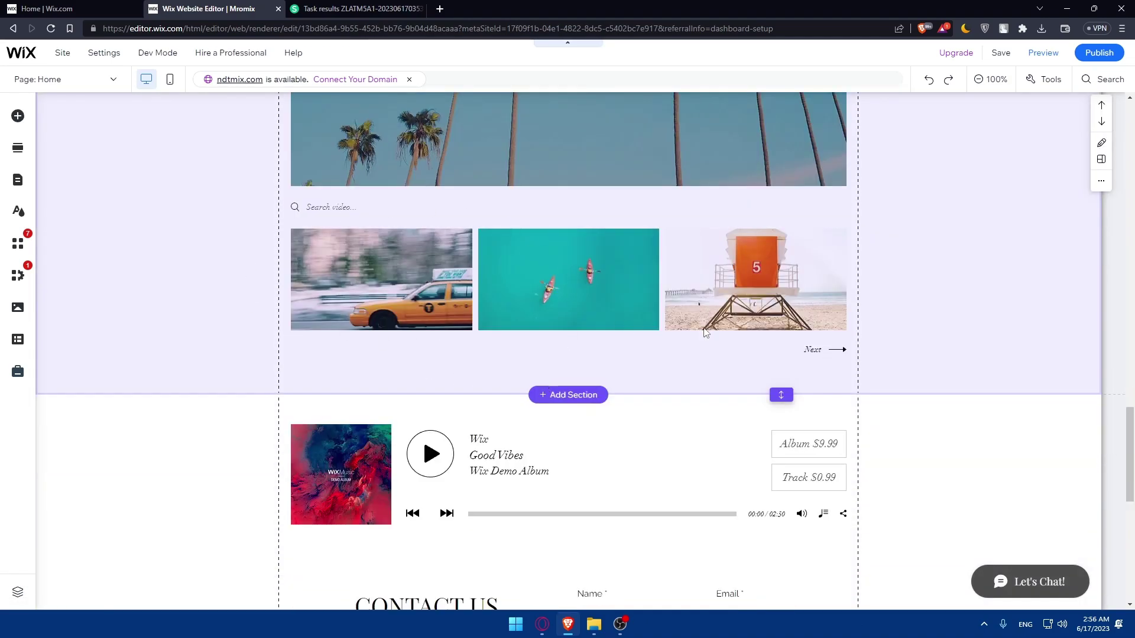
pyautogui.scroll(10, 743, 330)
pyautogui.scroll(-12, 742, 329)
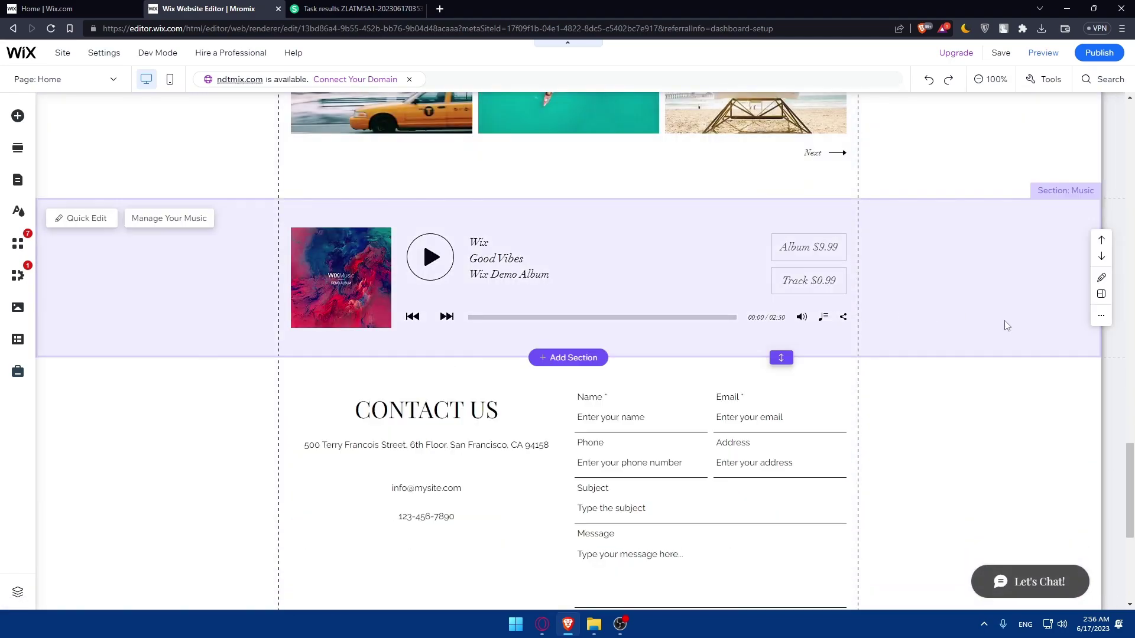
pyautogui.scroll(15, 658, 439)
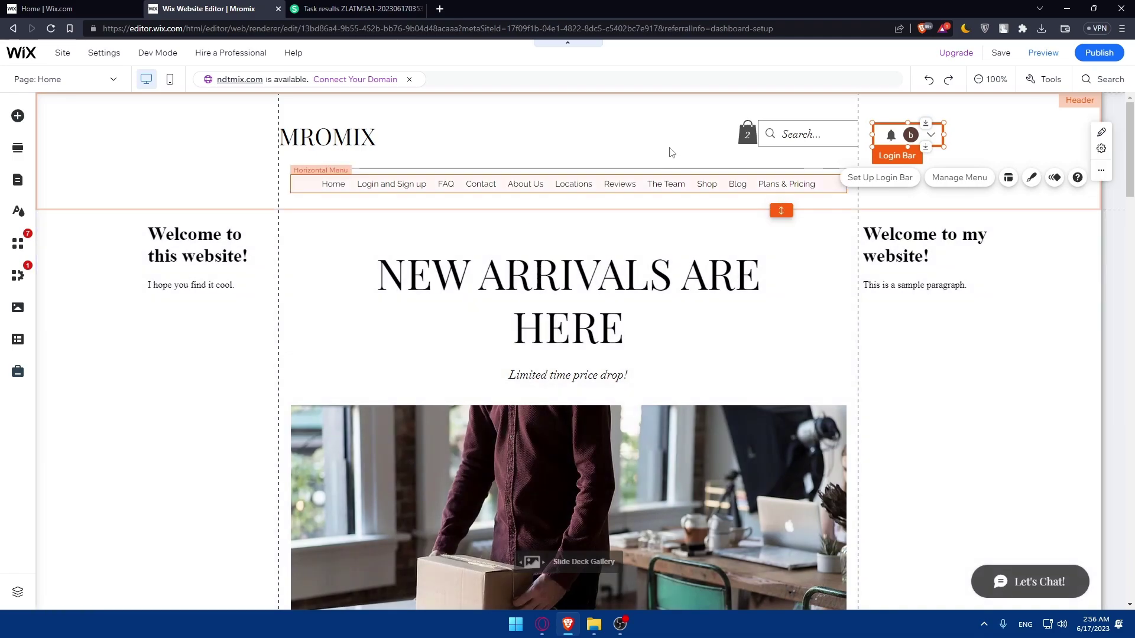
# Delete the login bar from the header and dismiss the deletion notice.
pyautogui.click(665, 147)
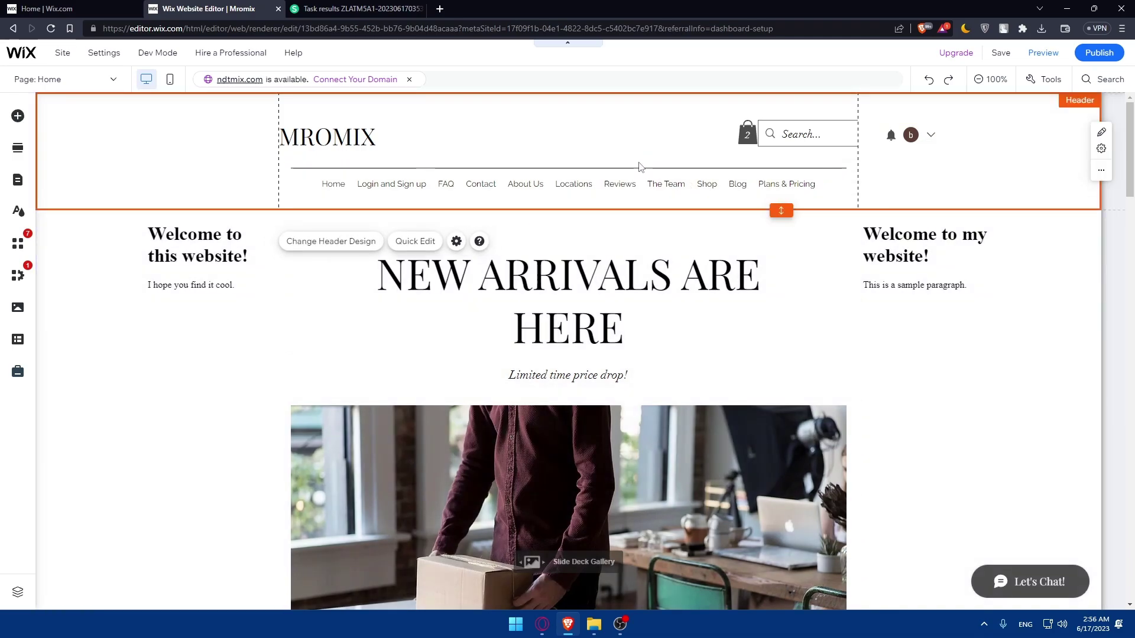
pyautogui.click(893, 148)
pyautogui.press('Delete')
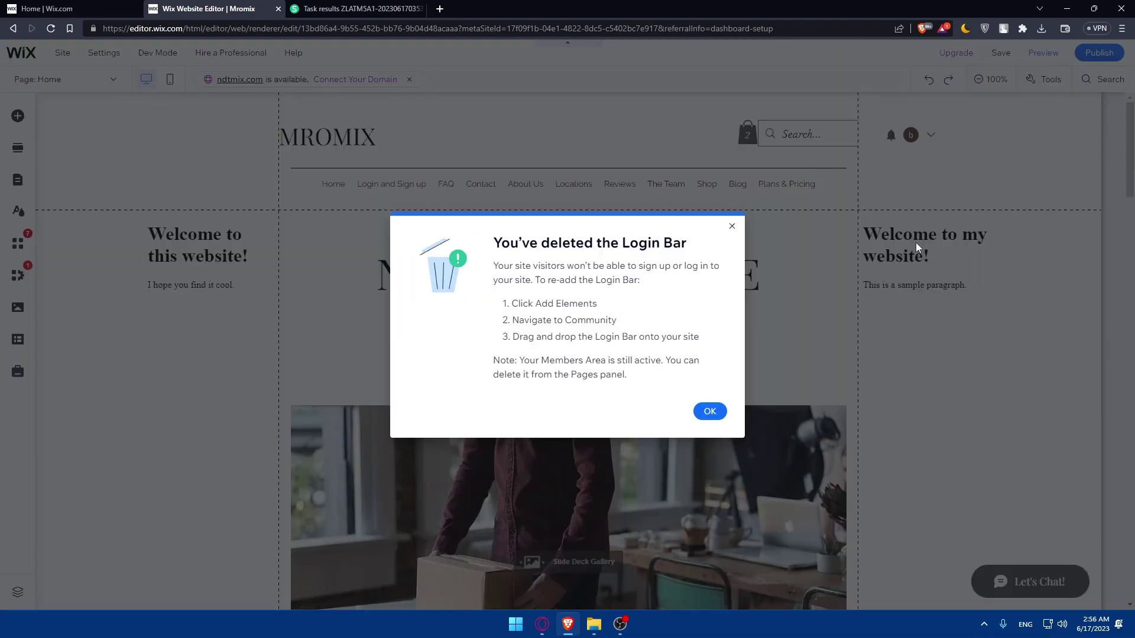
pyautogui.click(732, 226)
pyautogui.scroll(-5, 910, 252)
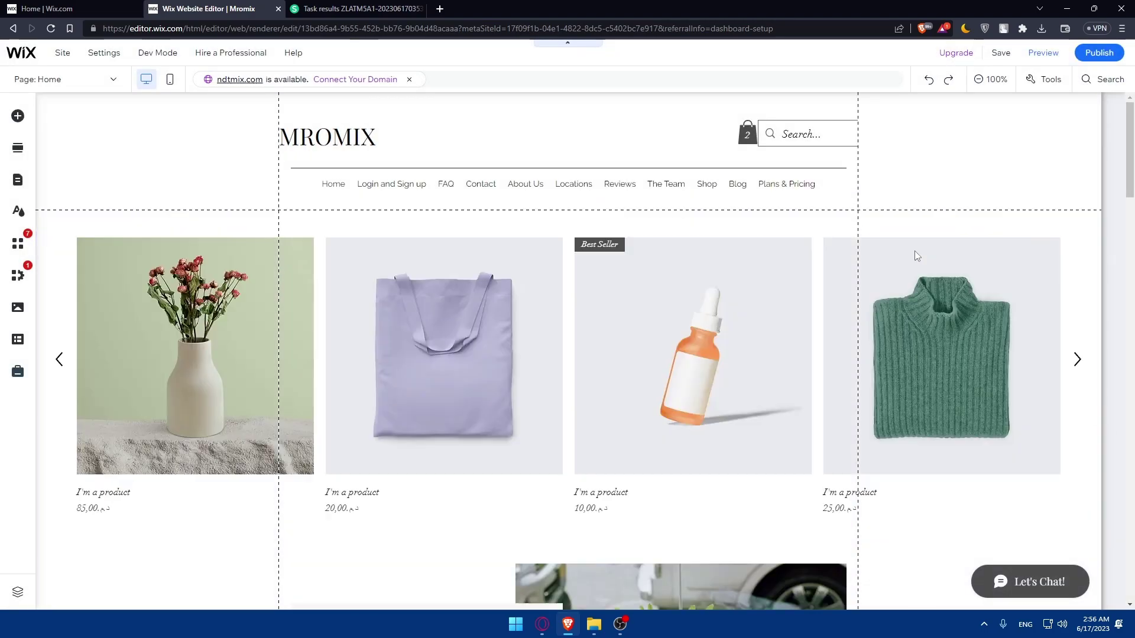
pyautogui.scroll(-5, 840, 252)
pyautogui.scroll(5, 806, 258)
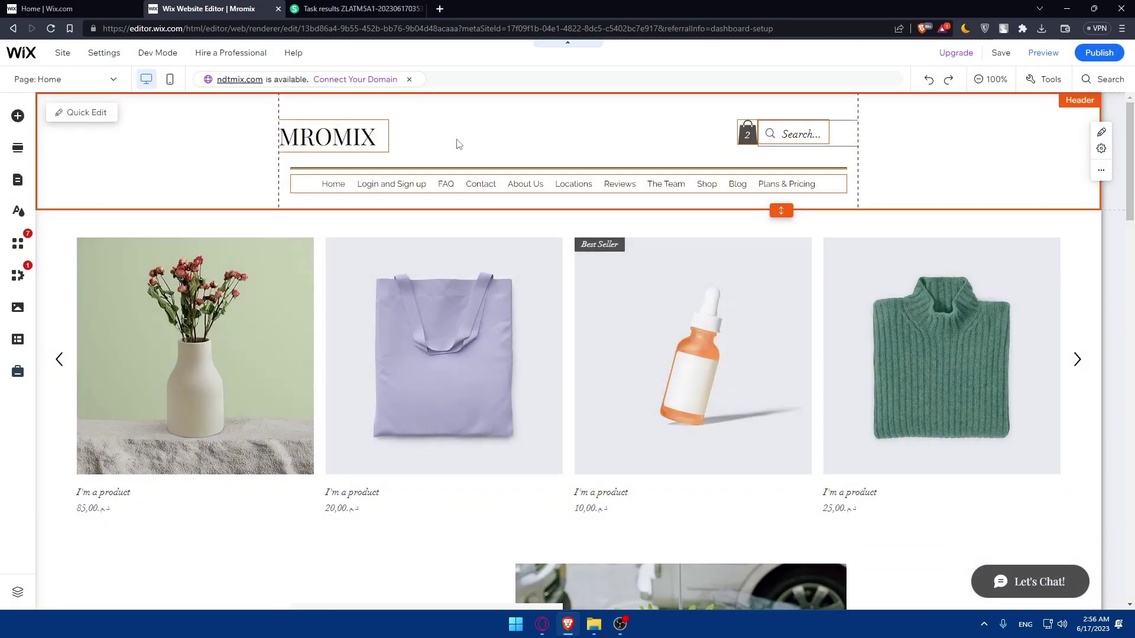
pyautogui.scroll(5, 684, 215)
pyautogui.scroll(-4, 674, 247)
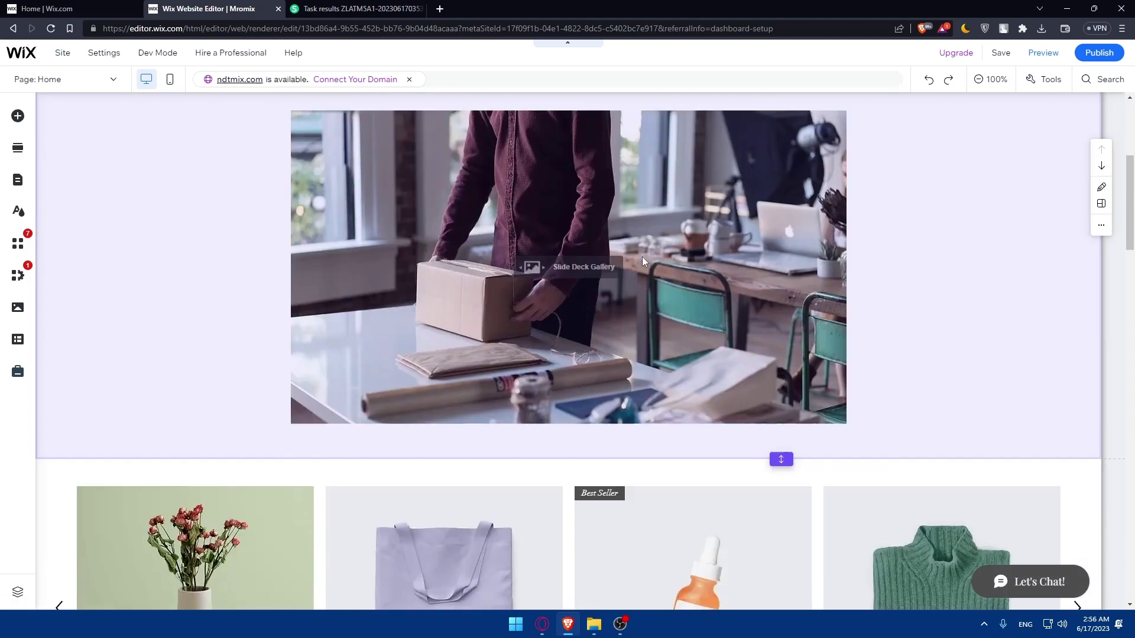
pyautogui.scroll(-2, 644, 262)
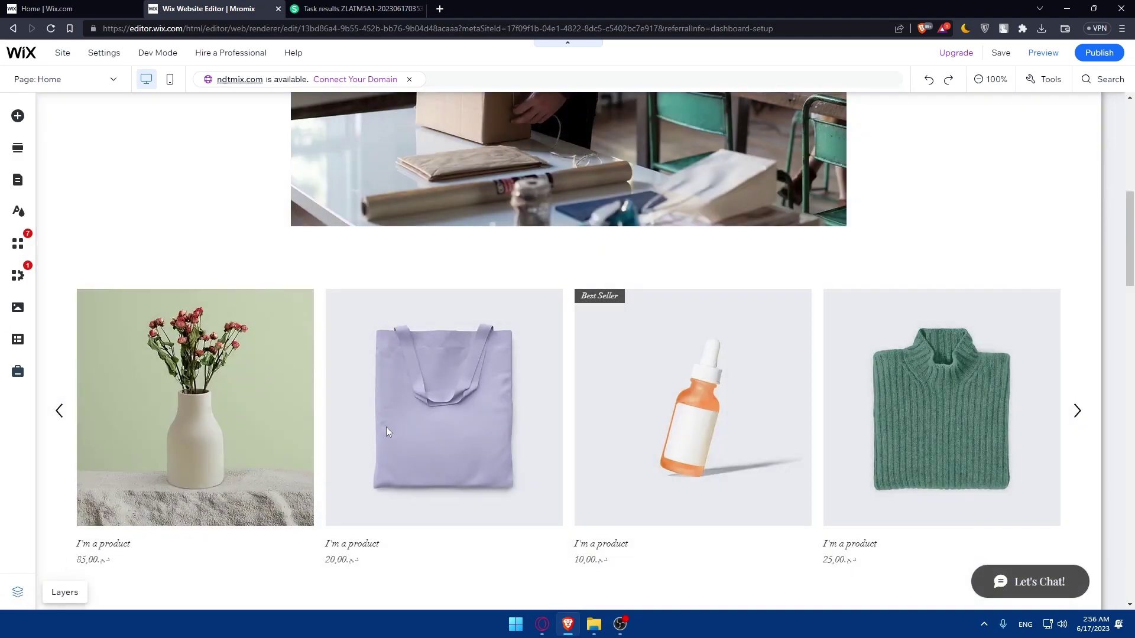
# Check the Layers list to confirm the login bar is gone.
pyautogui.hotkey('ctrl', 'shift', 'o')
pyautogui.scroll(-1, 863, 236)
pyautogui.scroll(1, 864, 249)
pyautogui.scroll(-1, 863, 293)
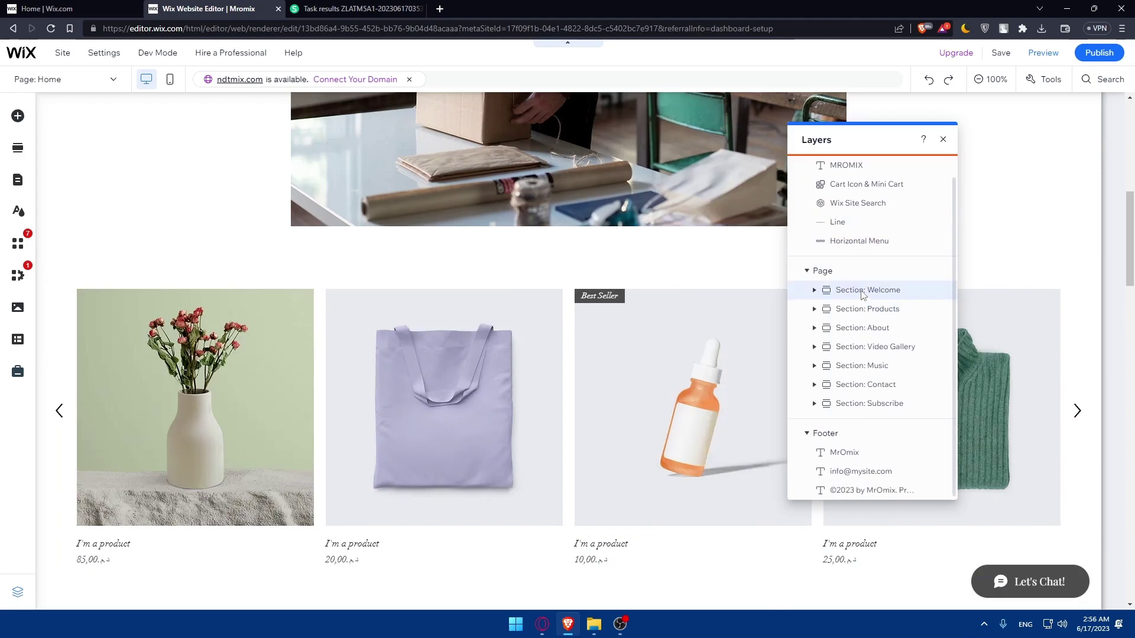
pyautogui.scroll(1, 864, 294)
pyautogui.click(943, 140)
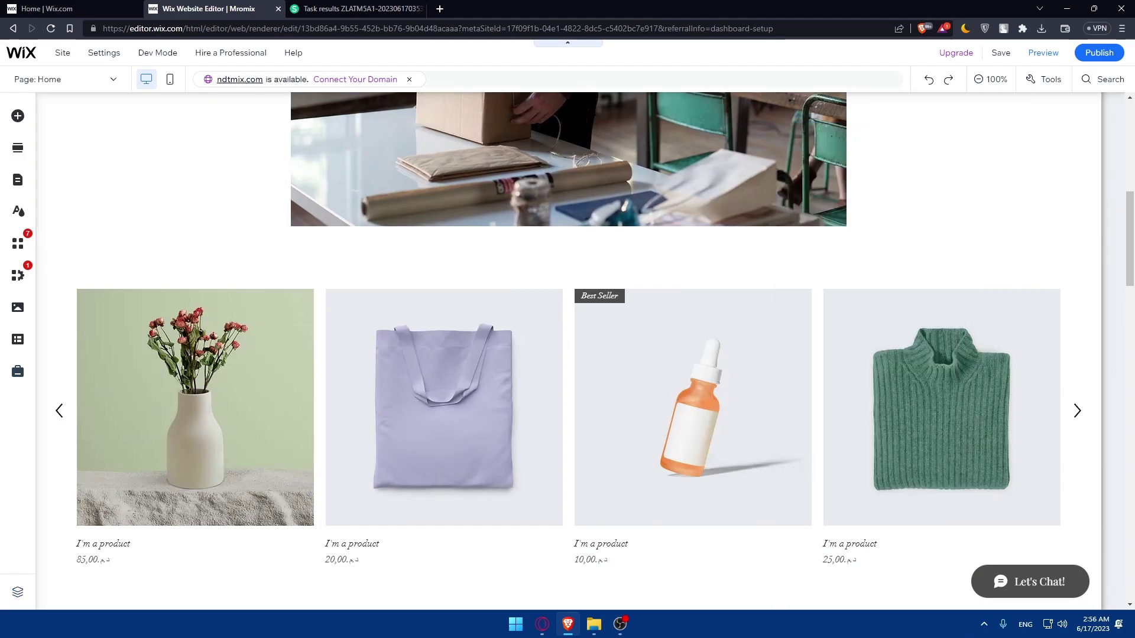